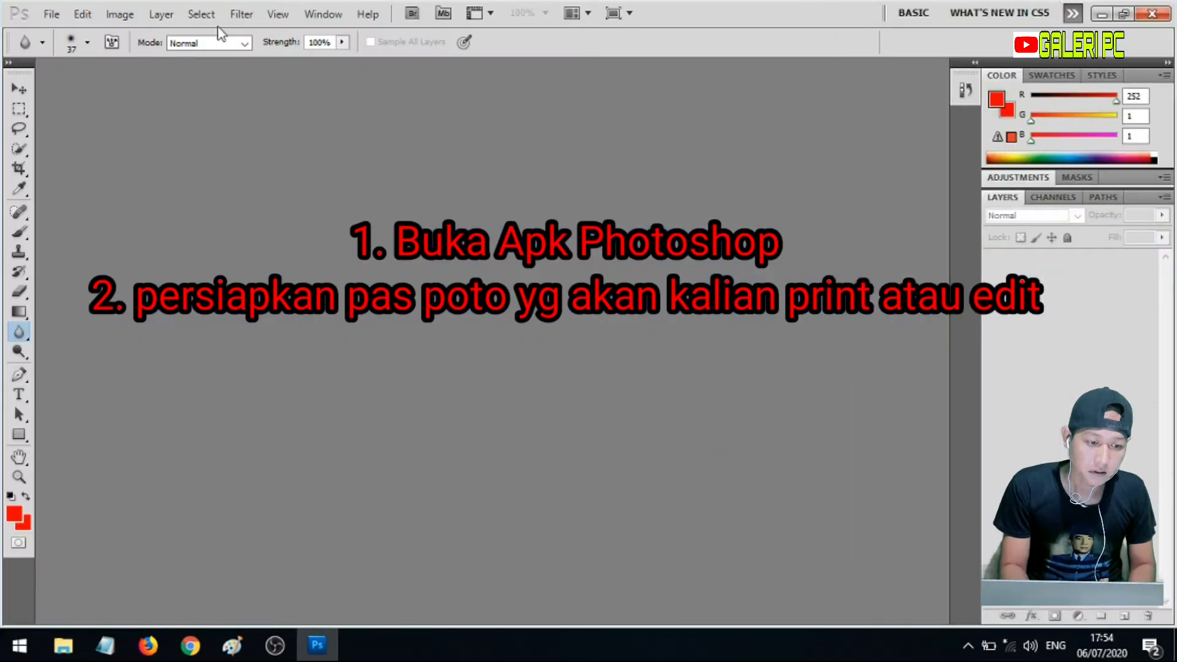
Open the red-background portrait photo hhhhh from the Potoshop folder
{"action": "left_click", "coordinate": [54, 16]}
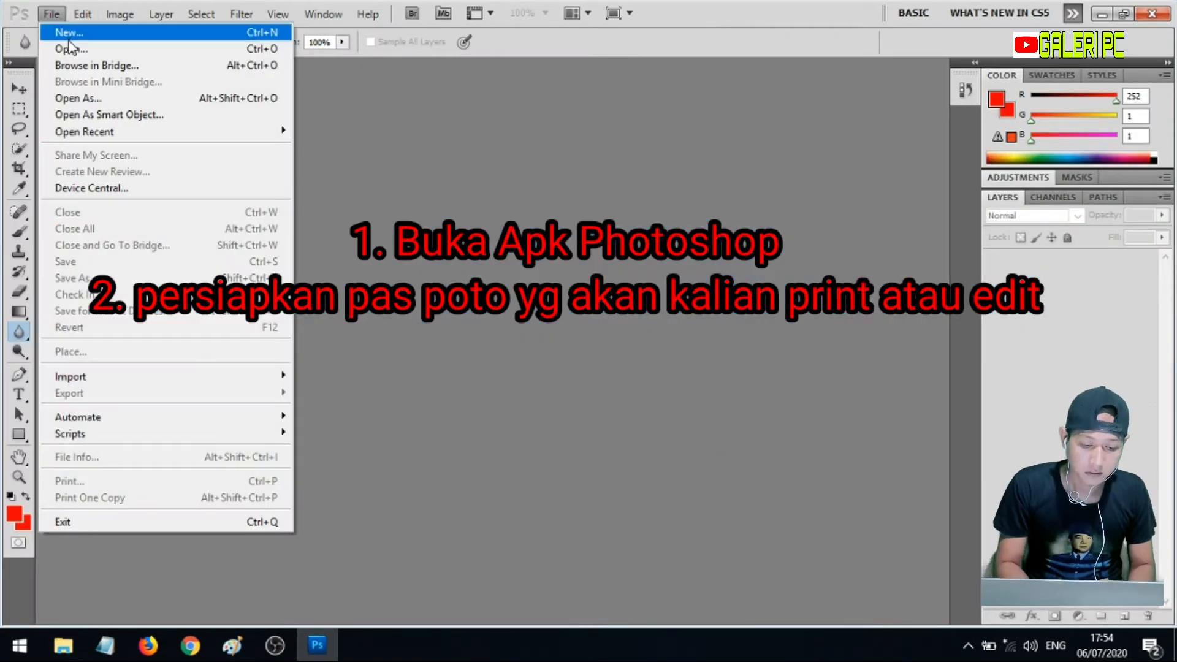
{"action": "left_click", "coordinate": [66, 46]}
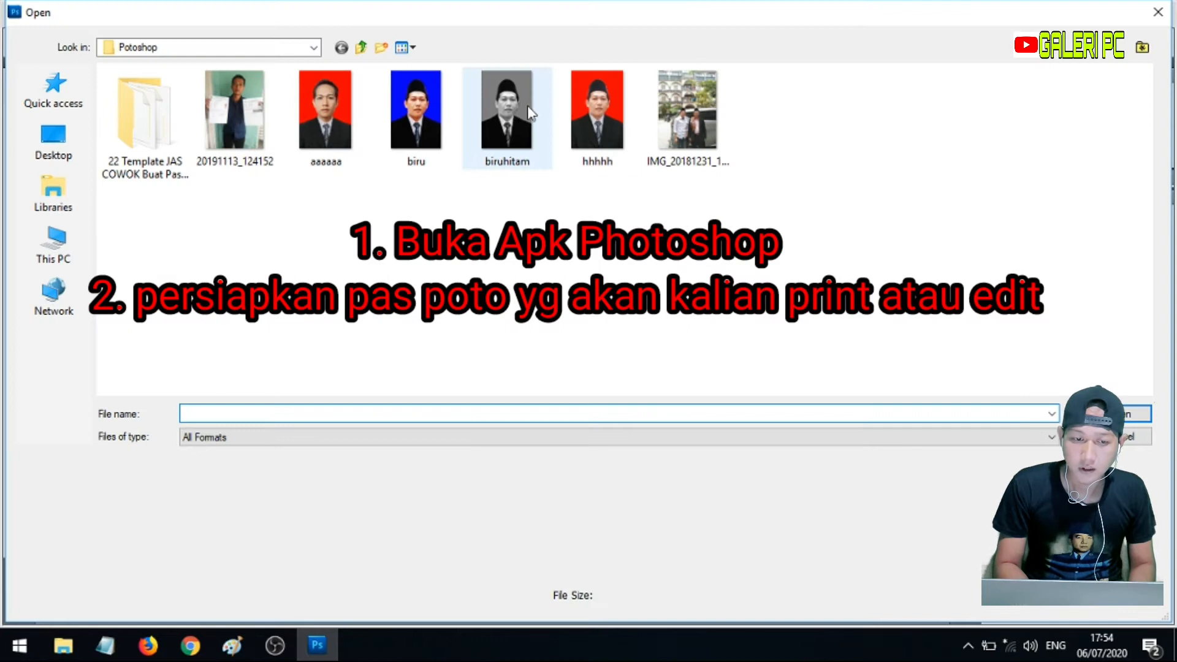
{"action": "double_click", "coordinate": [596, 123]}
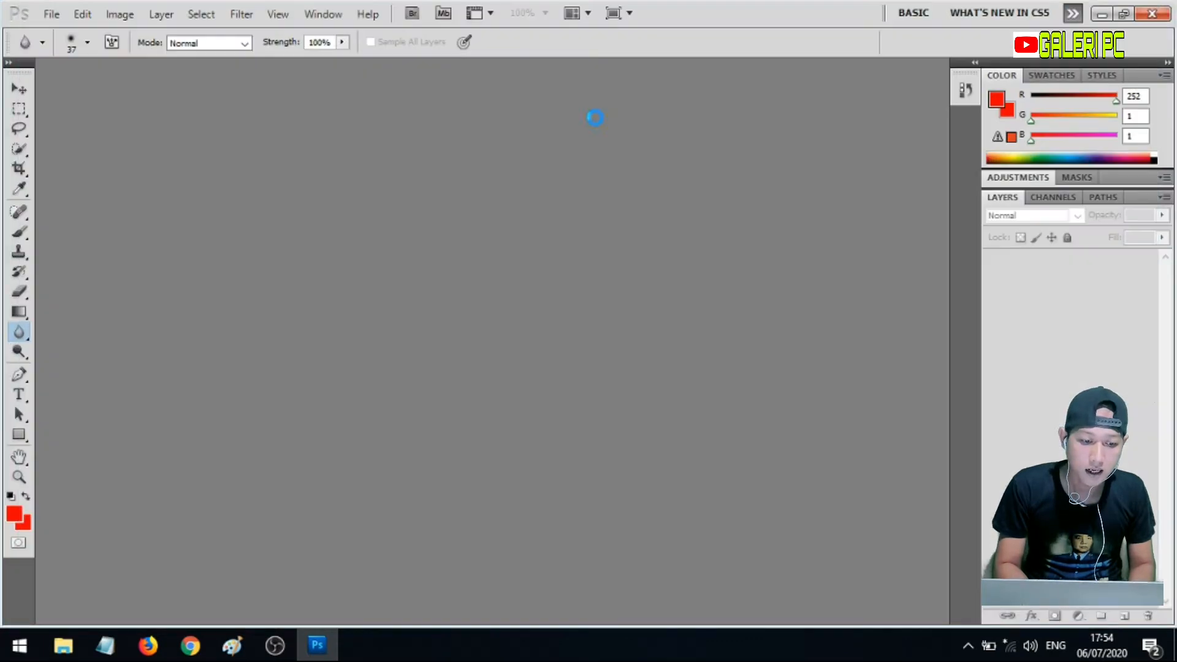
Create a new blank document 15,24 cm wide and 10,16 cm high with a resolution of 300 pixels/cm
{"action": "key", "text": "ctrl+n"}
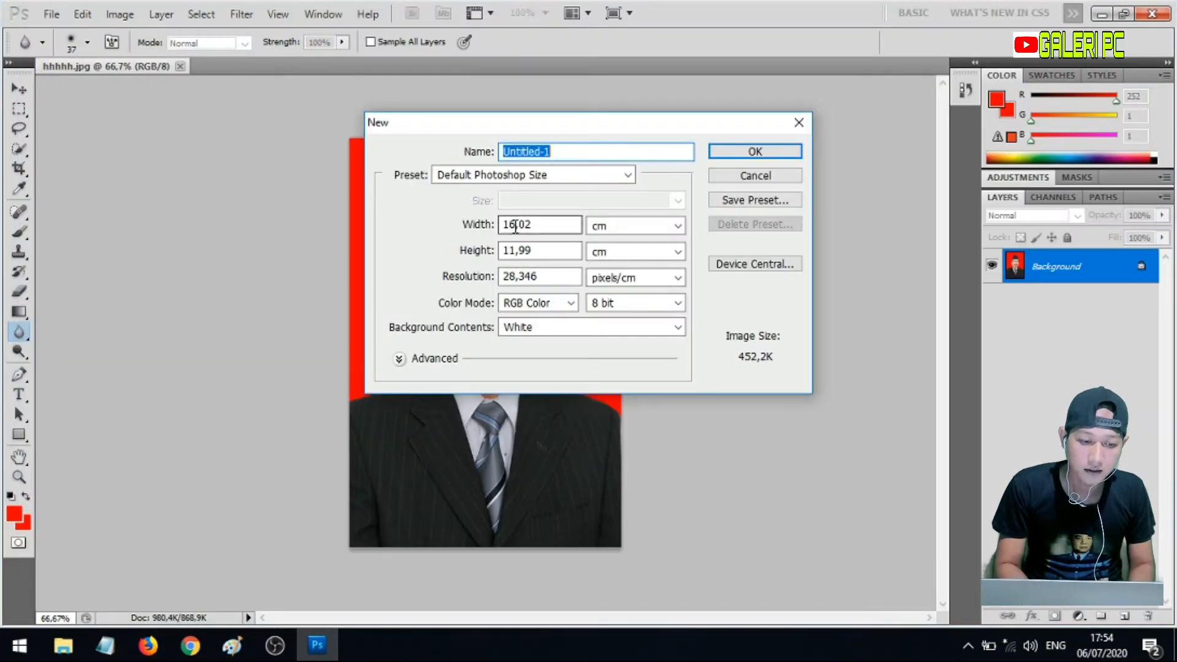
{"action": "left_click", "coordinate": [515, 226]}
{"action": "key", "text": "BackSpace"}
{"action": "type", "text": "5"}
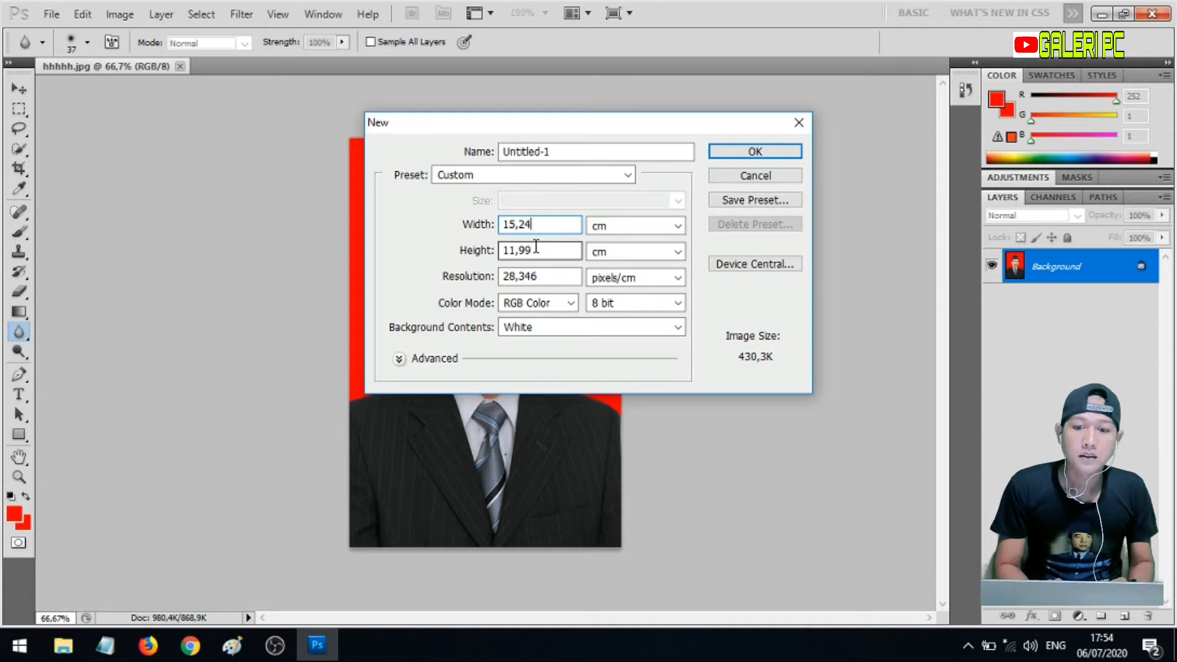
{"action": "left_click", "coordinate": [513, 250]}
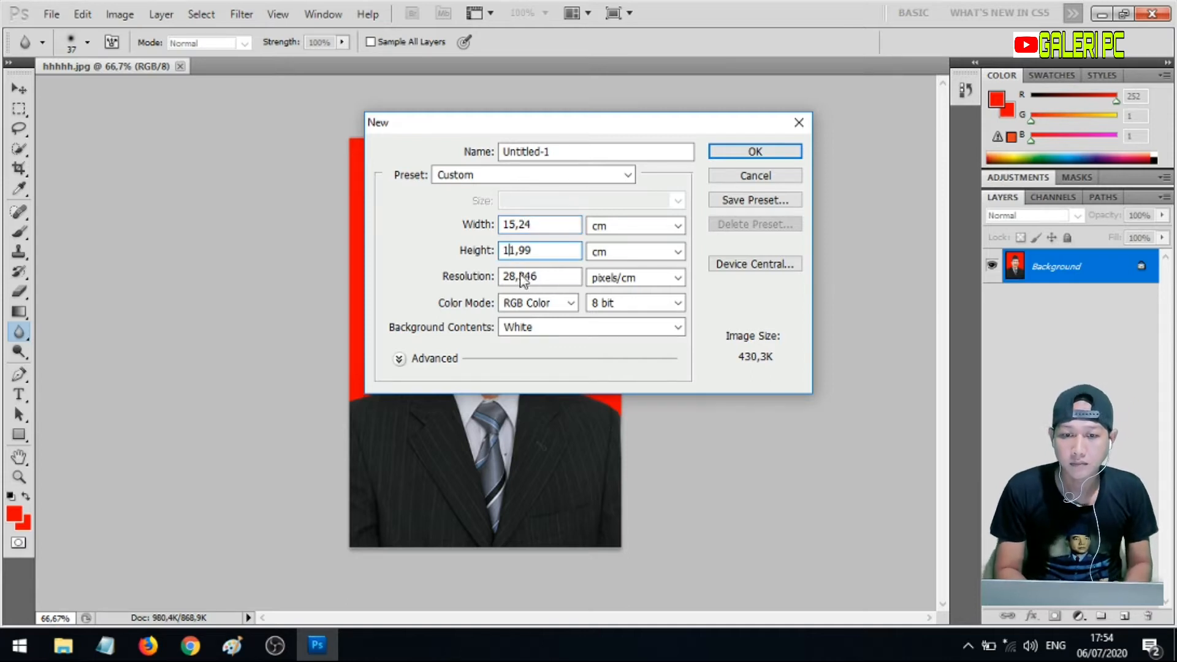
{"action": "key", "text": "Delete"}
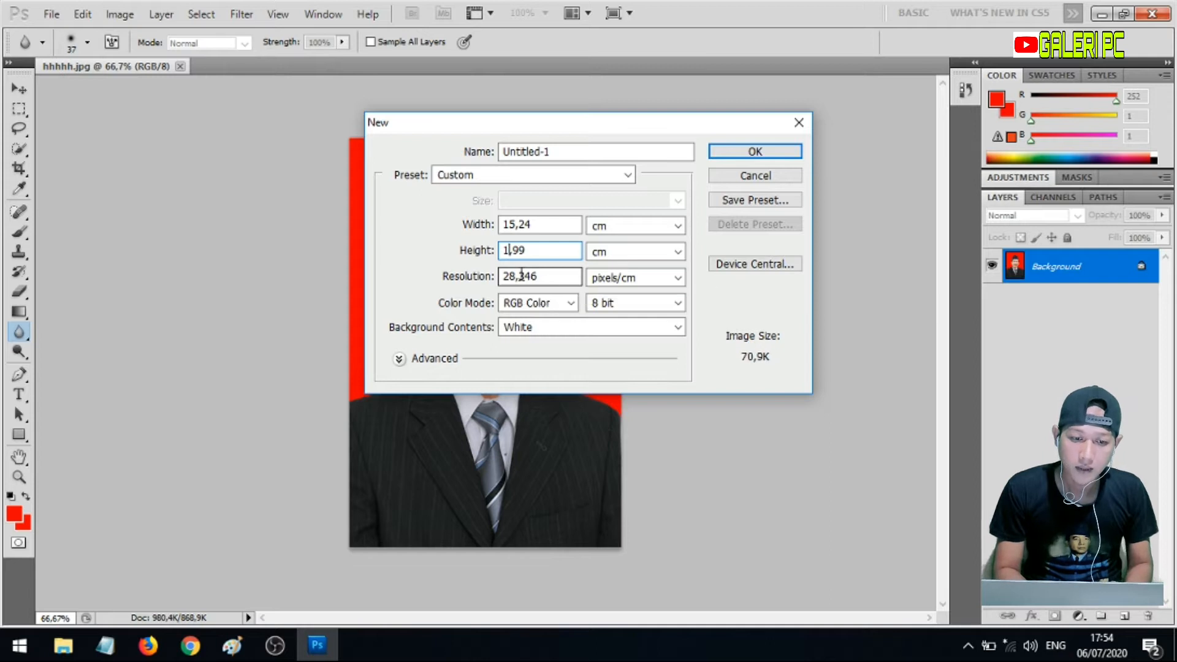
{"action": "type", "text": "0"}
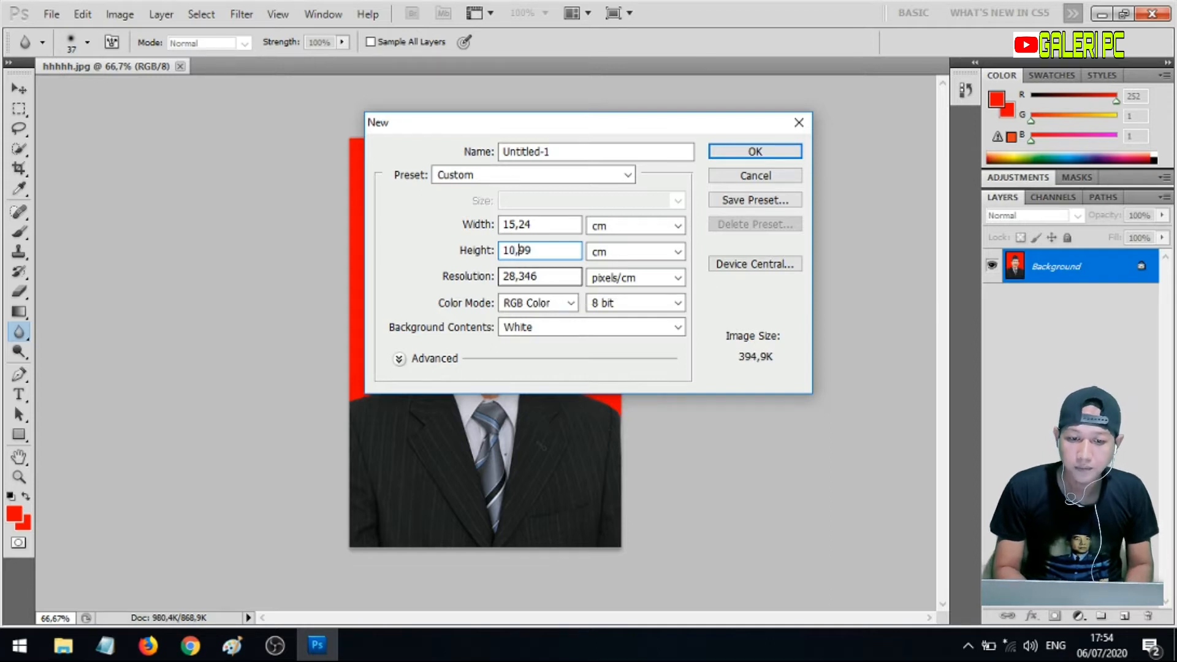
{"action": "key", "text": "BackSpace"}
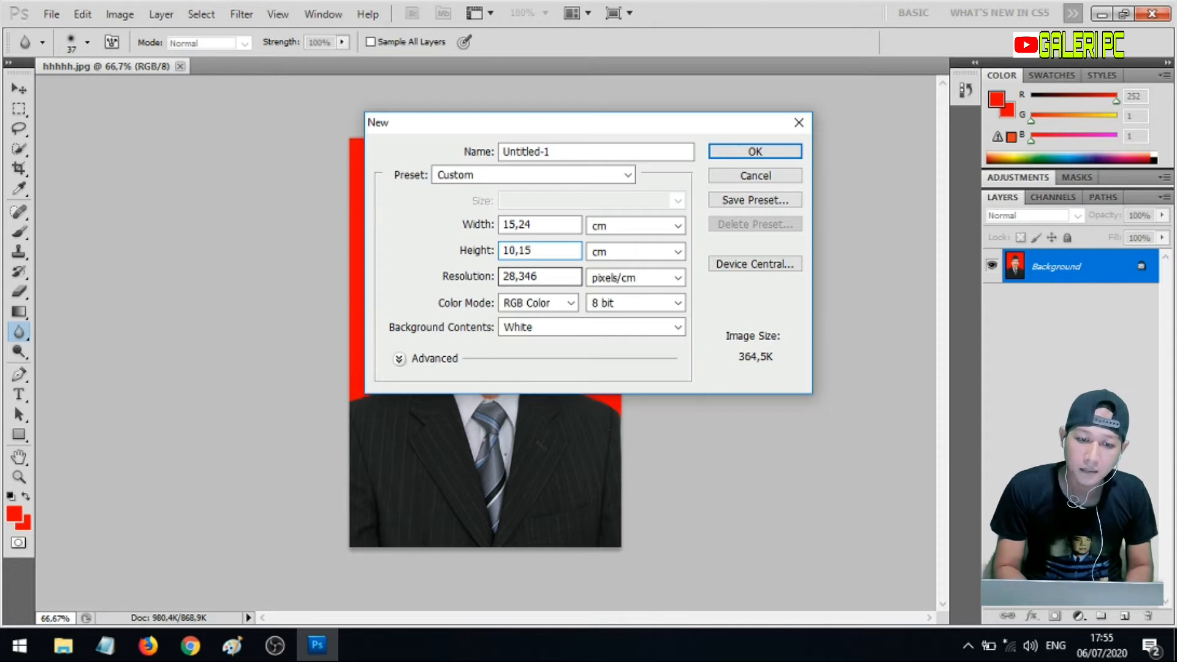
{"action": "left_click", "coordinate": [539, 277]}
{"action": "left_click_drag", "start_coordinate": [538, 277], "coordinate": [485, 280]}
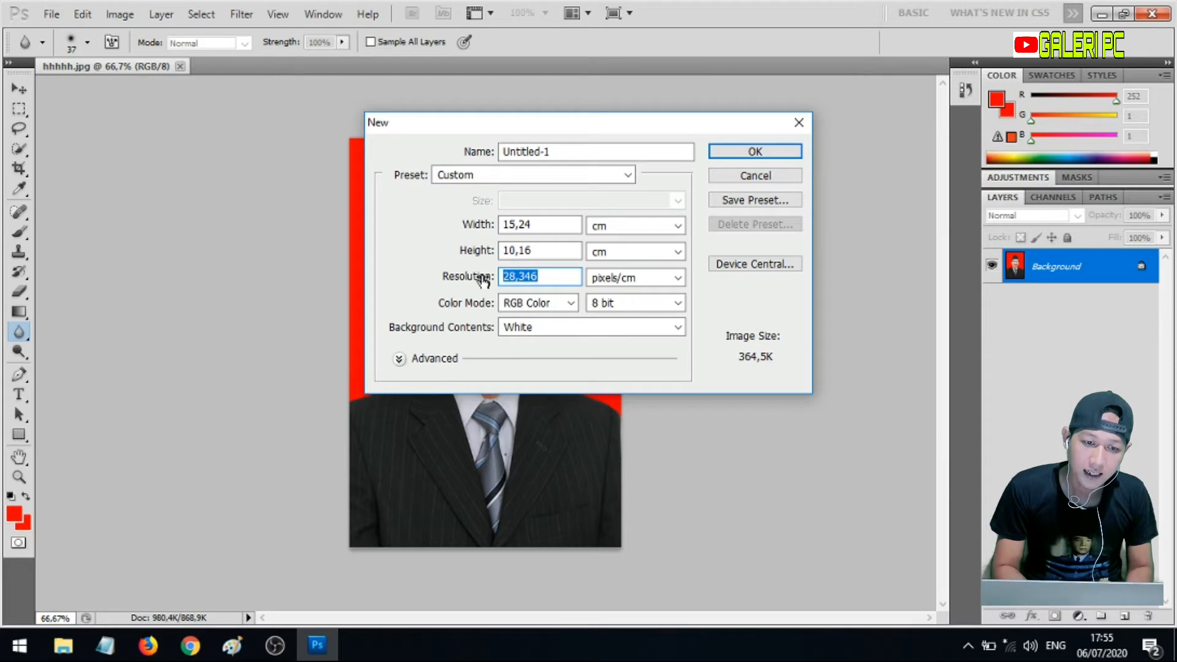
{"action": "type", "text": "300"}
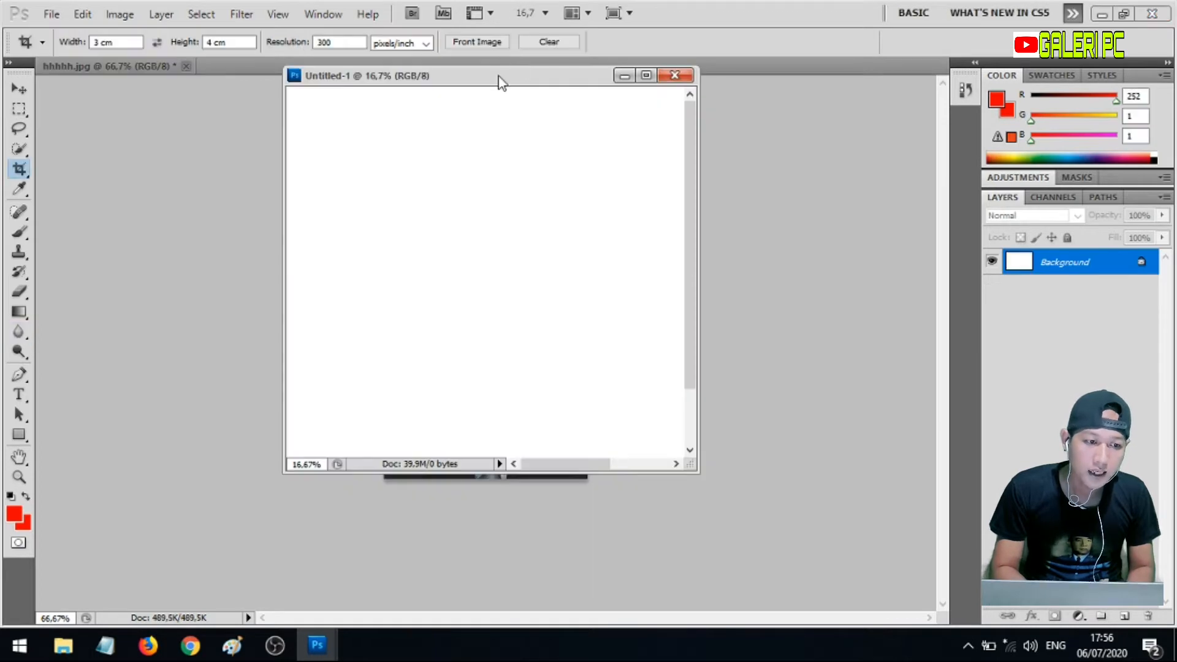
Move the blank document's window clear of the portrait and set the crop size to 4 cm wide by 6 cm high
{"action": "left_click_drag", "start_coordinate": [498, 79], "coordinate": [814, 100]}
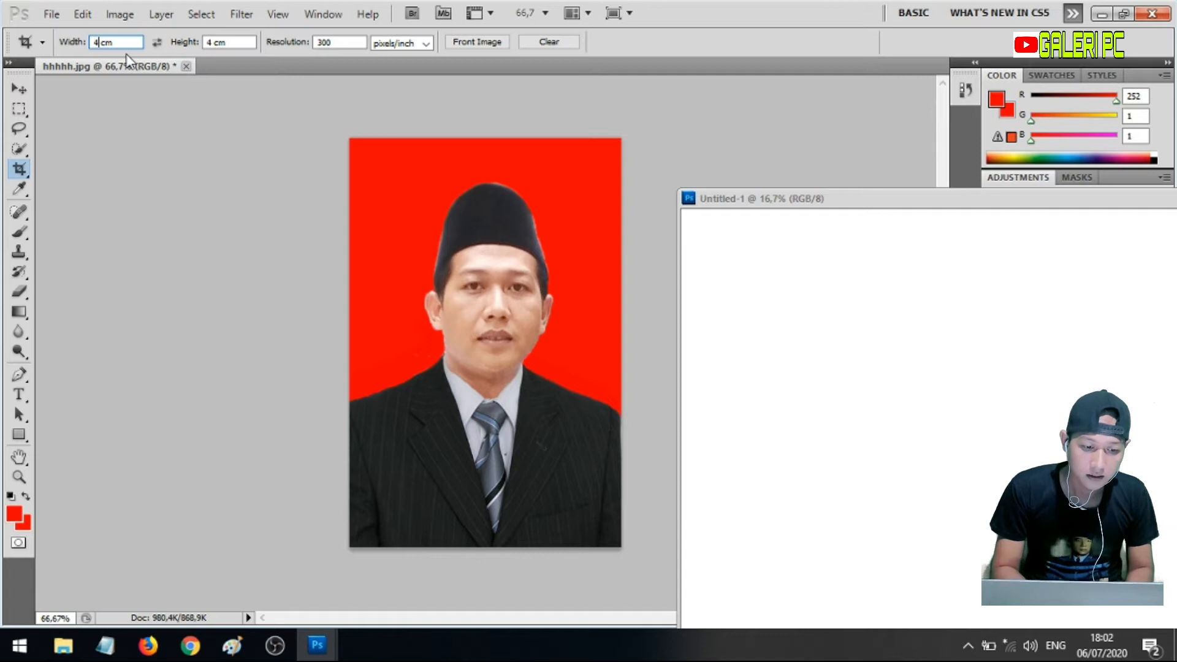
{"action": "left_click", "coordinate": [215, 41]}
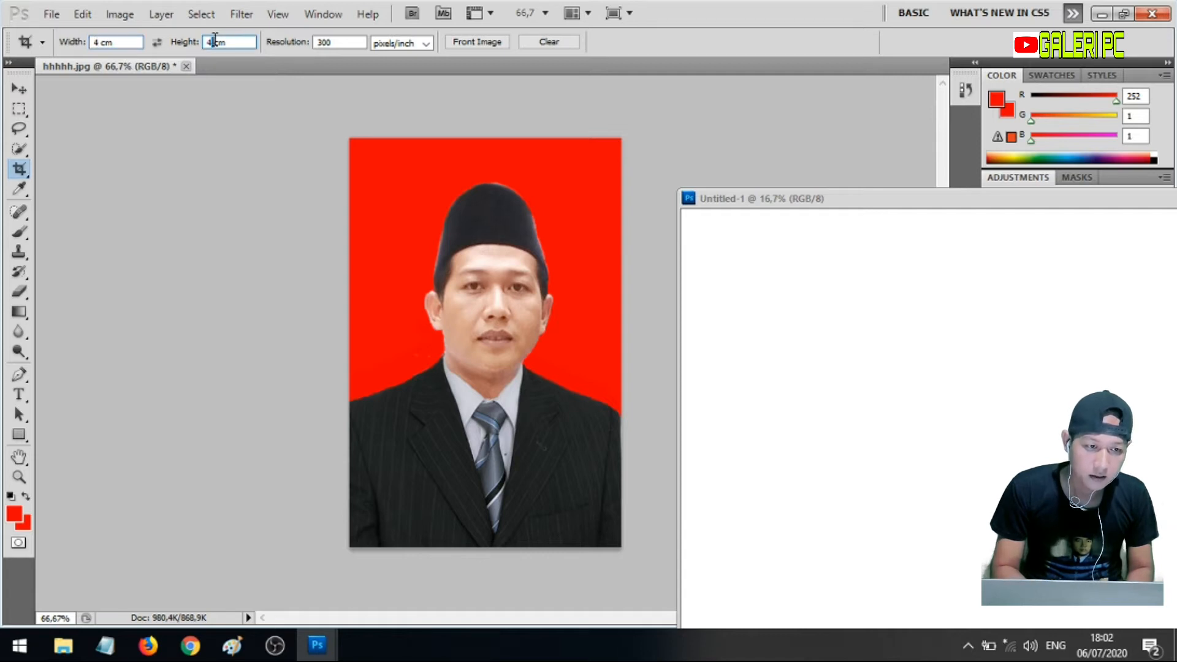
{"action": "key", "text": "BackSpace"}
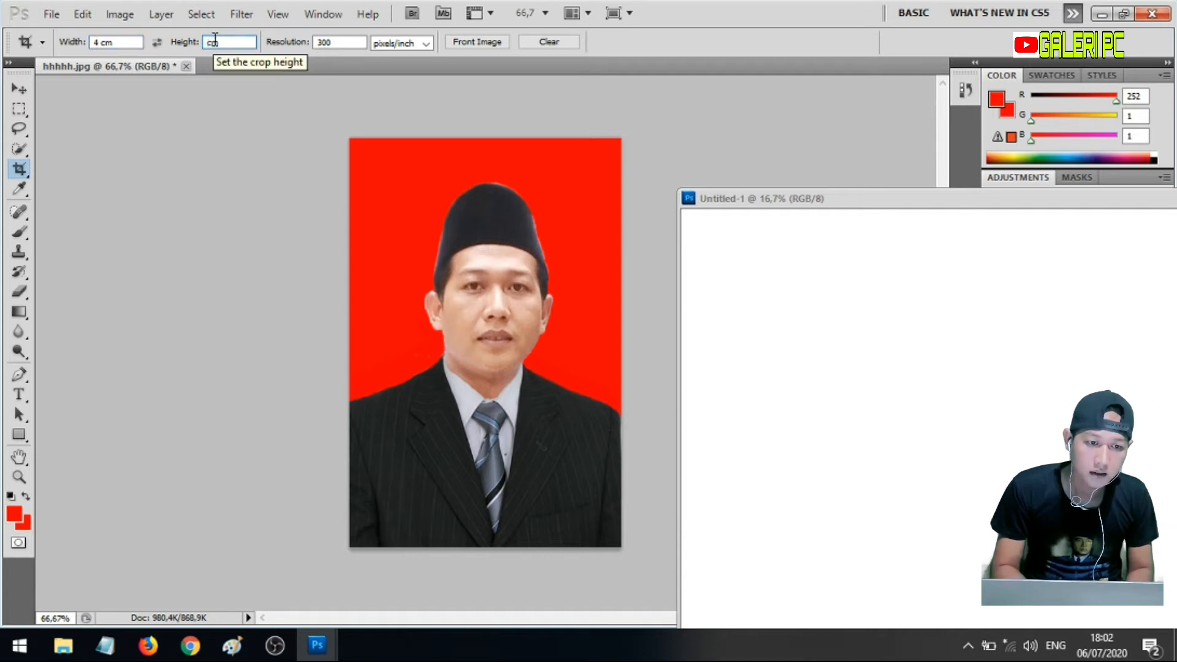
{"action": "type", "text": "6"}
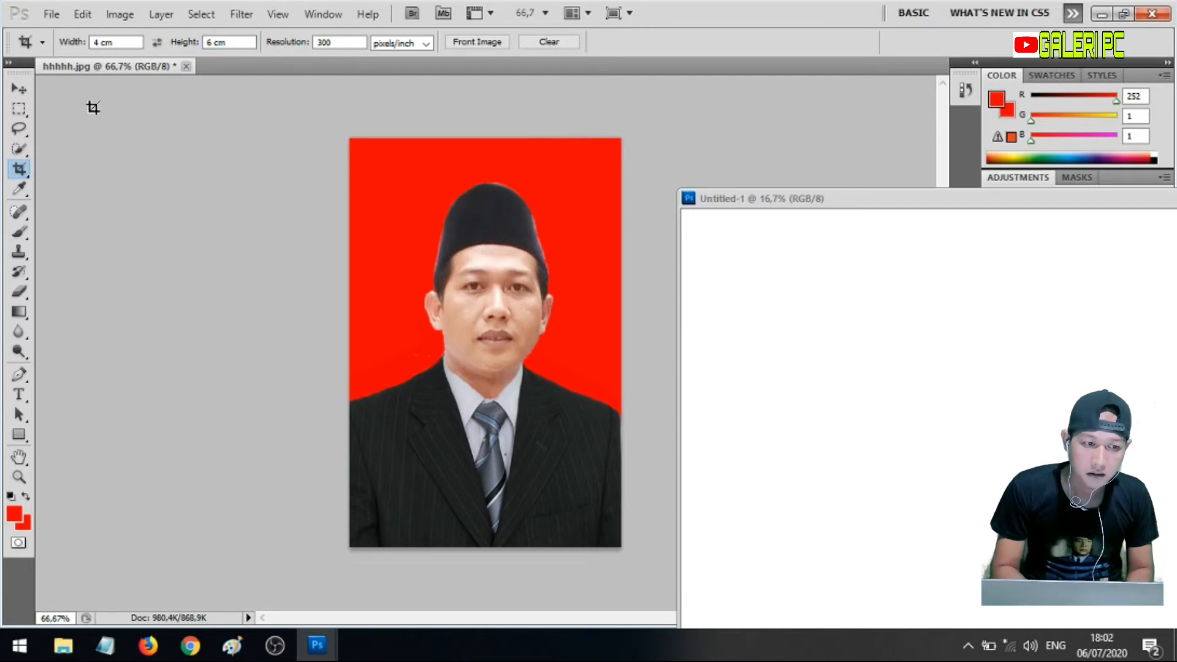
Float and enlarge the hhhhh.jpg window, then crop the full portrait to the 4 × 6 cm size
{"action": "left_click_drag", "start_coordinate": [111, 66], "coordinate": [244, 182]}
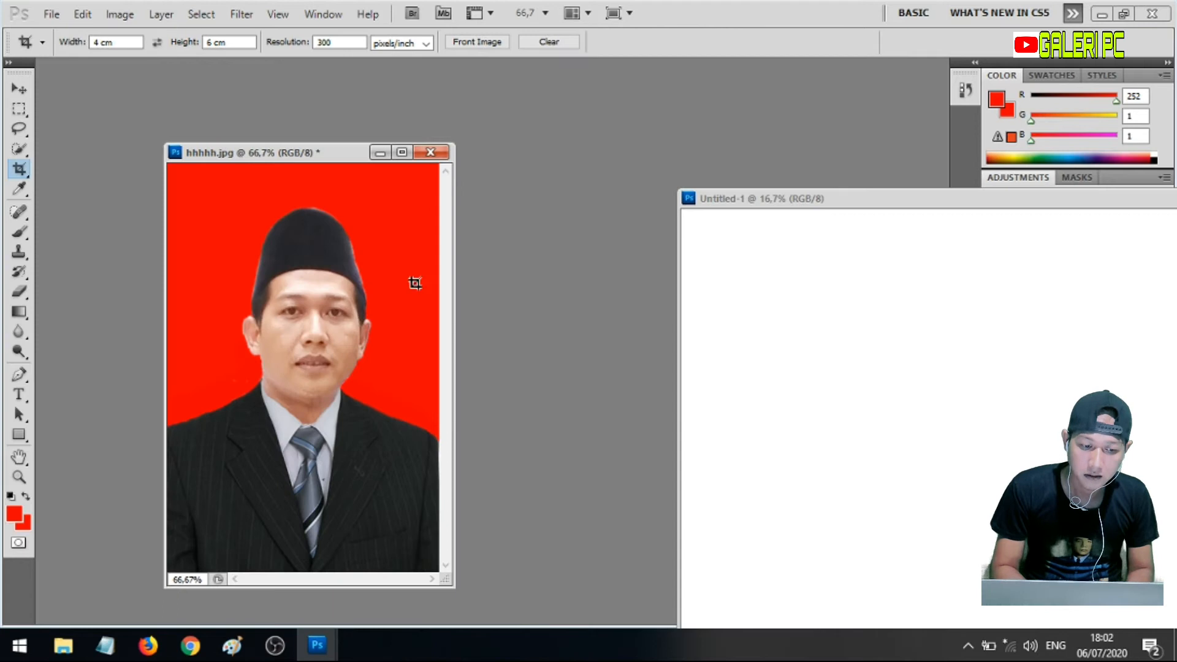
{"action": "left_click_drag", "start_coordinate": [457, 586], "coordinate": [534, 618]}
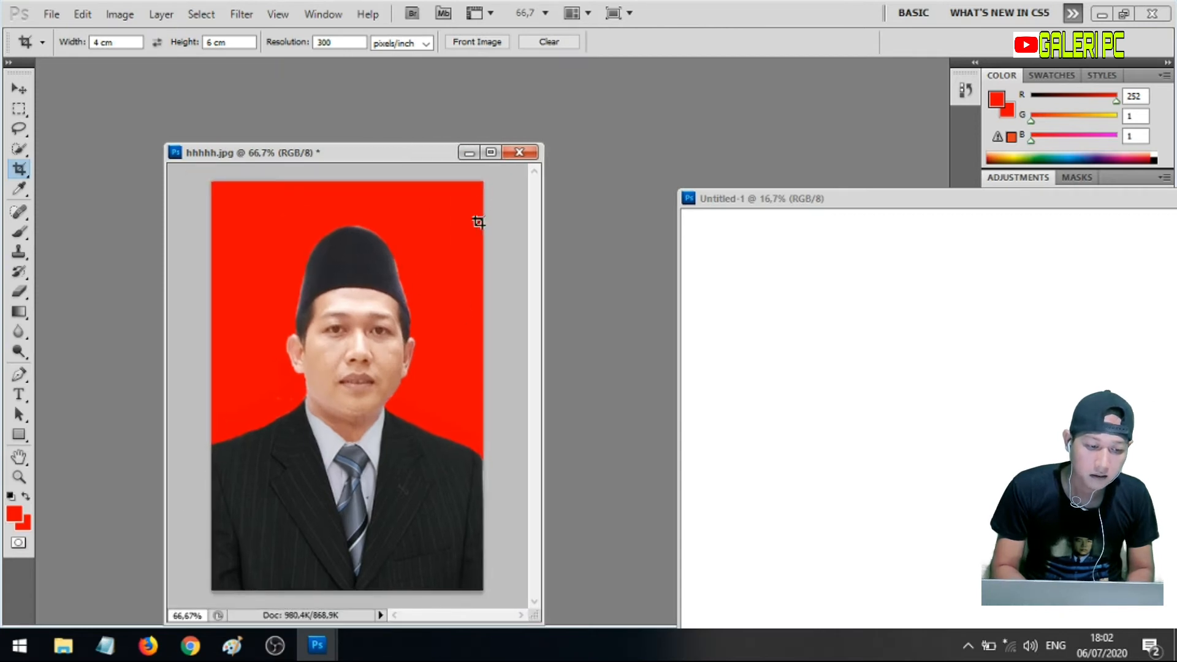
{"action": "left_click_drag", "start_coordinate": [477, 181], "coordinate": [212, 590]}
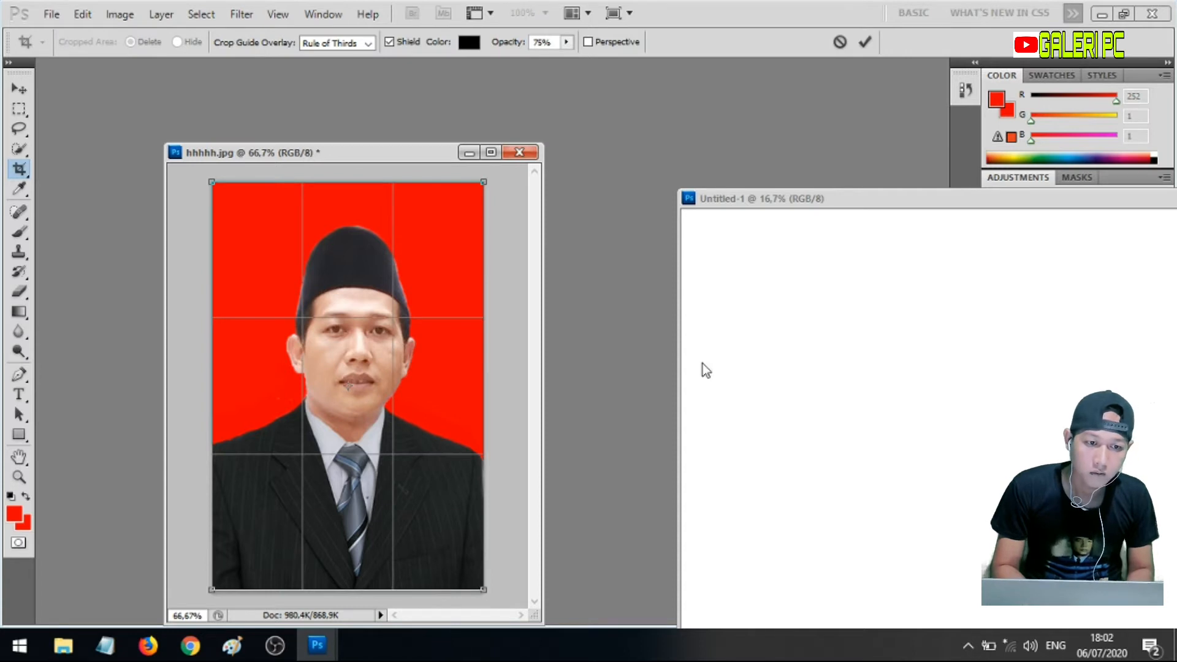
{"action": "key", "text": "Return"}
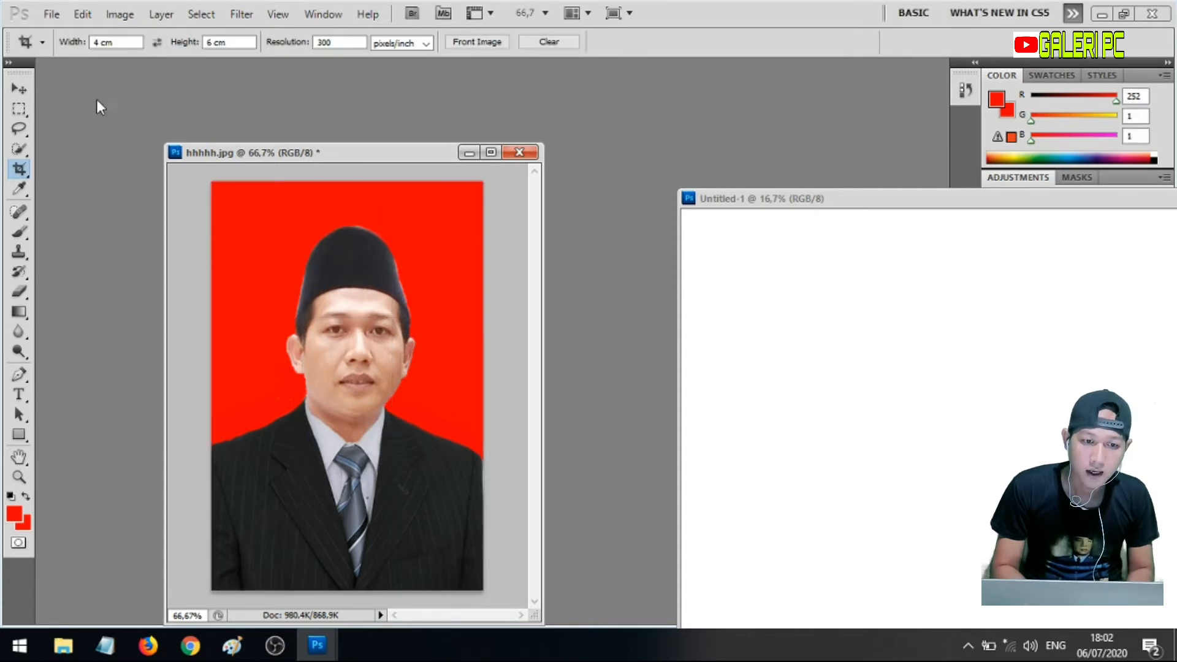
Copy the cropped portrait into the upper-left corner of the Untitled-1 canvas and arrange both document windows side by side
{"action": "left_click", "coordinate": [19, 90]}
{"action": "left_click_drag", "start_coordinate": [310, 242], "coordinate": [729, 250]}
{"action": "left_click_drag", "start_coordinate": [436, 153], "coordinate": [325, 86]}
{"action": "left_click_drag", "start_coordinate": [773, 205], "coordinate": [538, 86]}
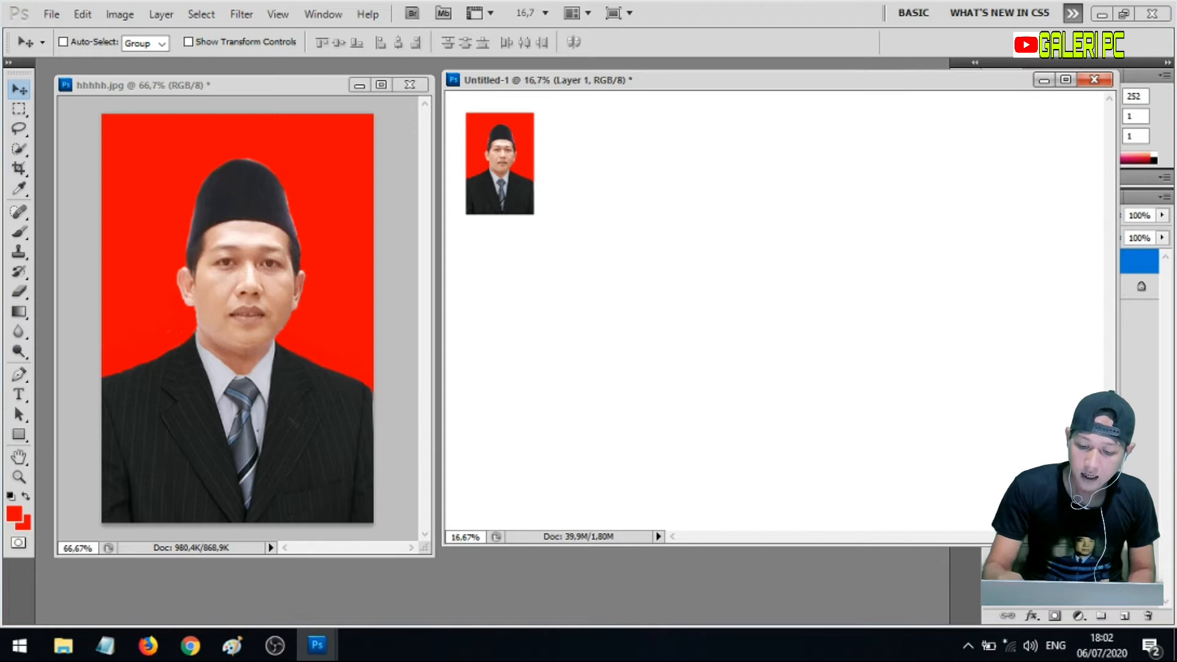
{"action": "left_click_drag", "start_coordinate": [1115, 432], "coordinate": [972, 432]}
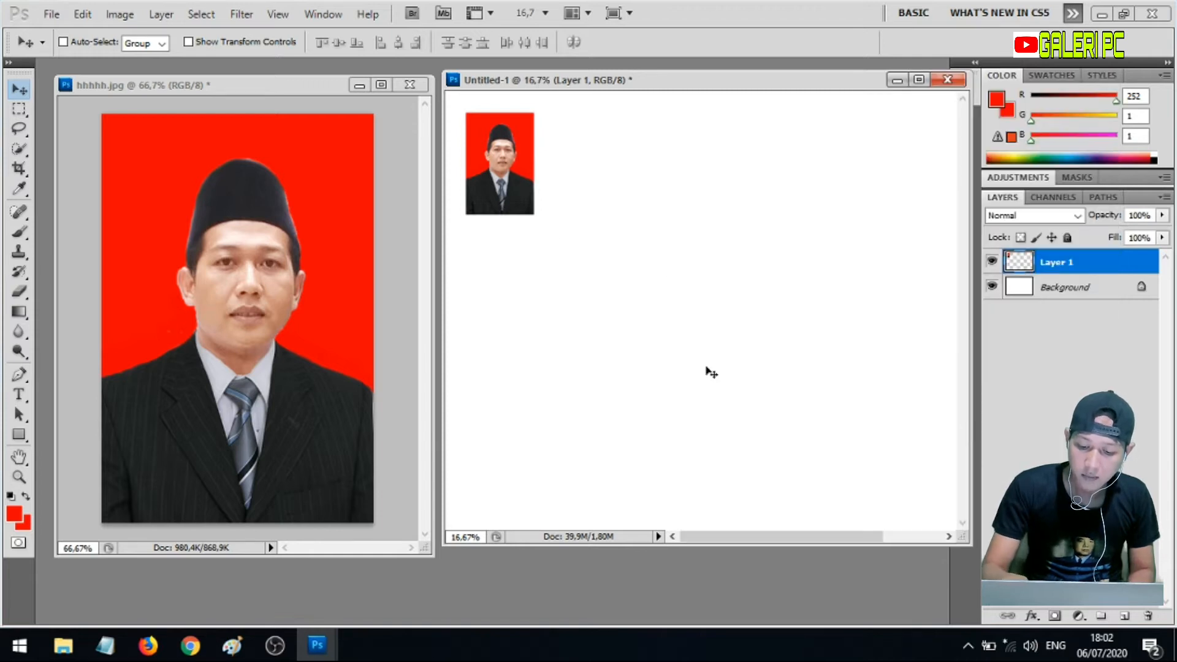
Duplicate the portrait layer and place the copy just to the right of the first photo with a narrow gap
{"action": "right_click", "coordinate": [1053, 274]}
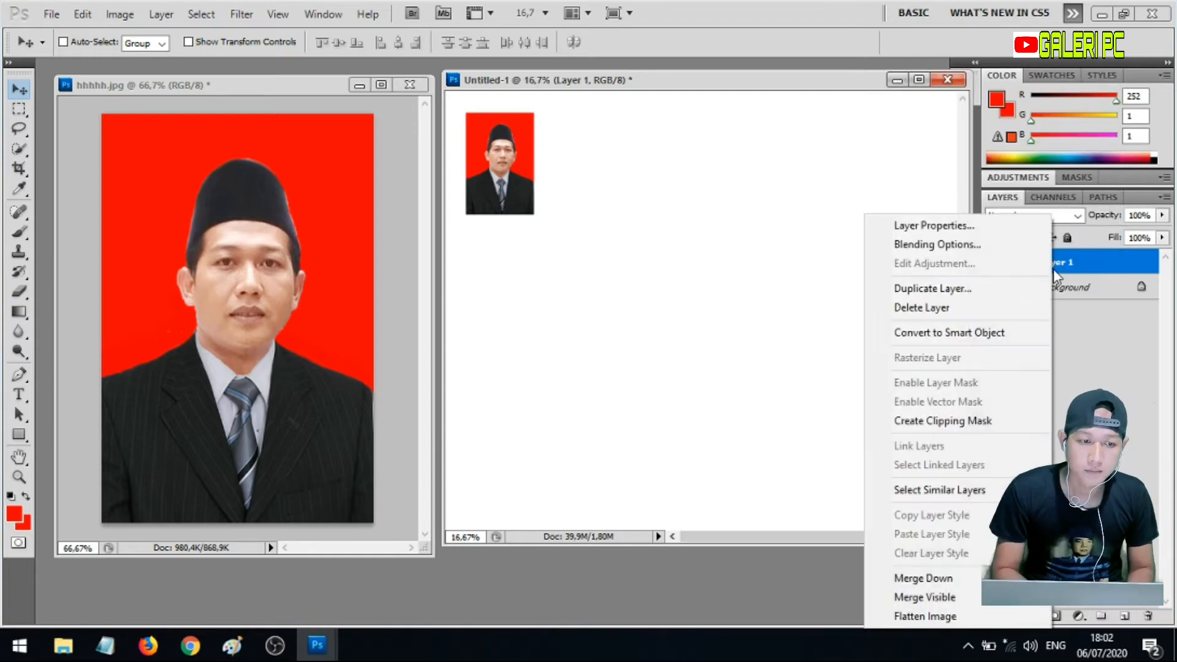
{"action": "left_click", "coordinate": [982, 286]}
{"action": "left_click", "coordinate": [729, 195]}
{"action": "left_click_drag", "start_coordinate": [529, 155], "coordinate": [605, 161]}
Duplicate the second portrait's layer and place the copy as the third photo in the row with a matching gap
{"action": "right_click", "coordinate": [1095, 274]}
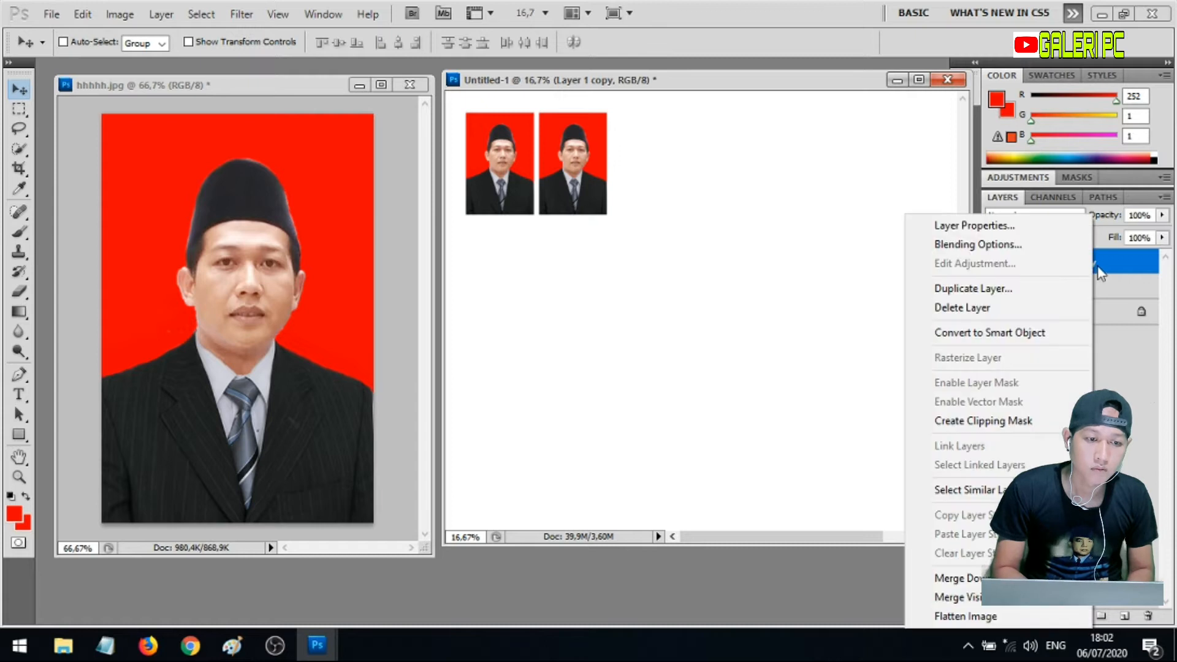
{"action": "left_click", "coordinate": [975, 289]}
{"action": "left_click", "coordinate": [742, 192]}
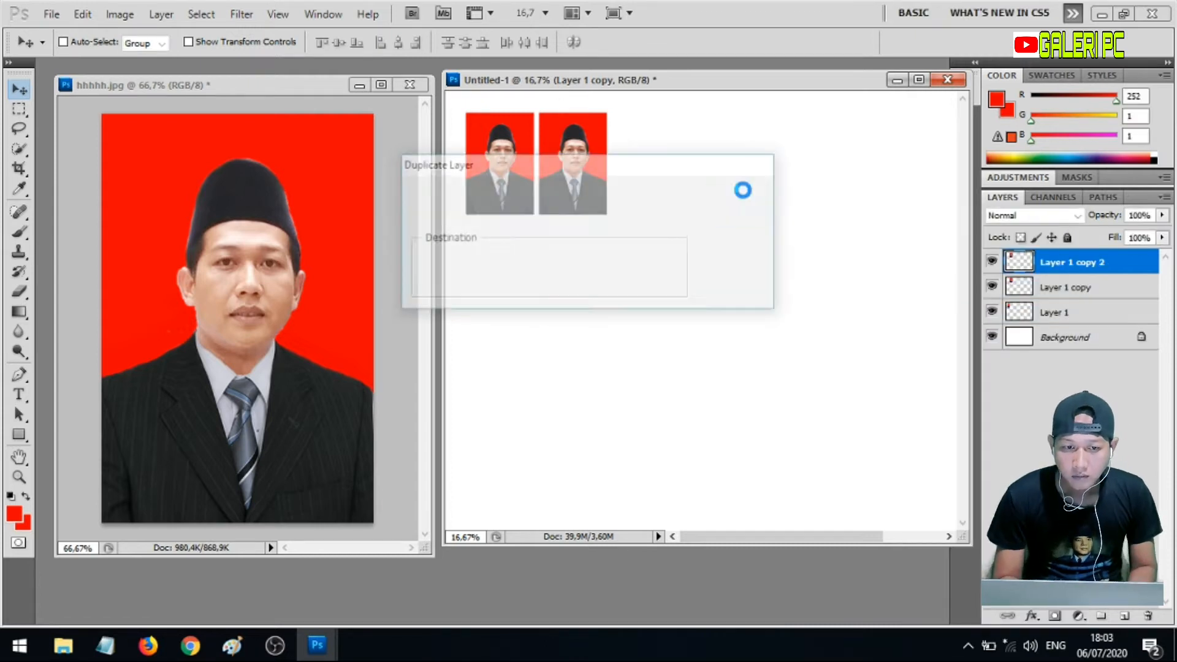
{"action": "left_click_drag", "start_coordinate": [581, 158], "coordinate": [655, 158]}
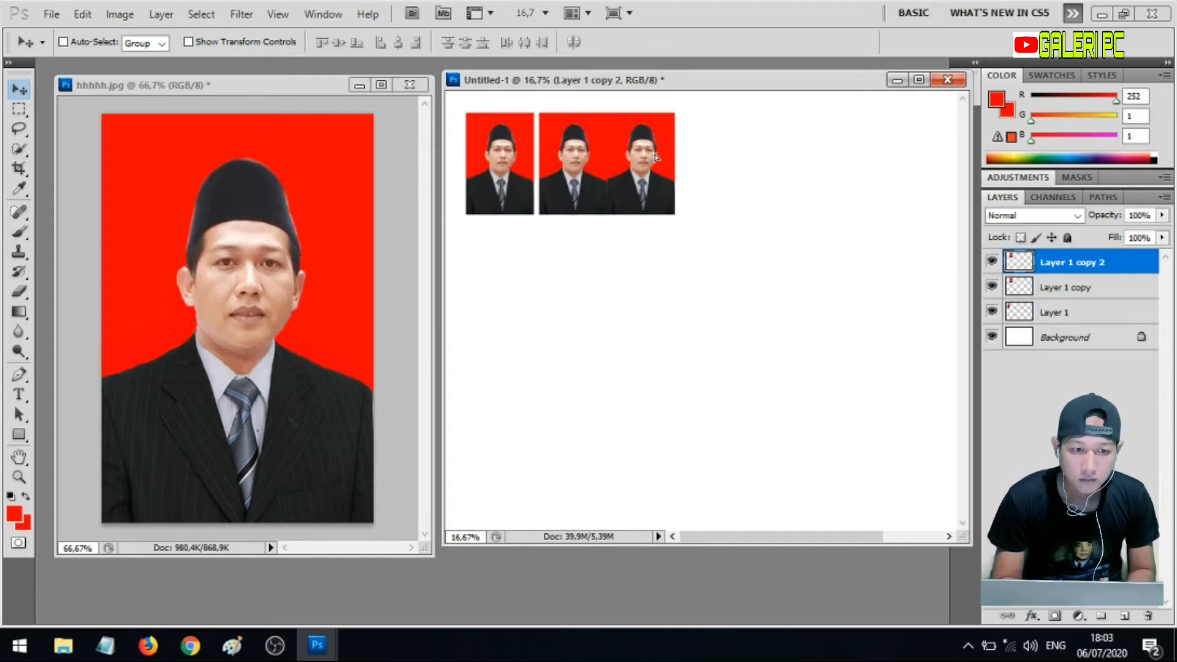
{"action": "key", "text": "shift+Right"}
{"action": "key", "text": "shift+Right"}
{"action": "key", "text": "shift+Right"}
{"action": "key", "text": "shift+Right"}
{"action": "key", "text": "shift+Right"}
{"action": "key", "text": "shift+Right"}
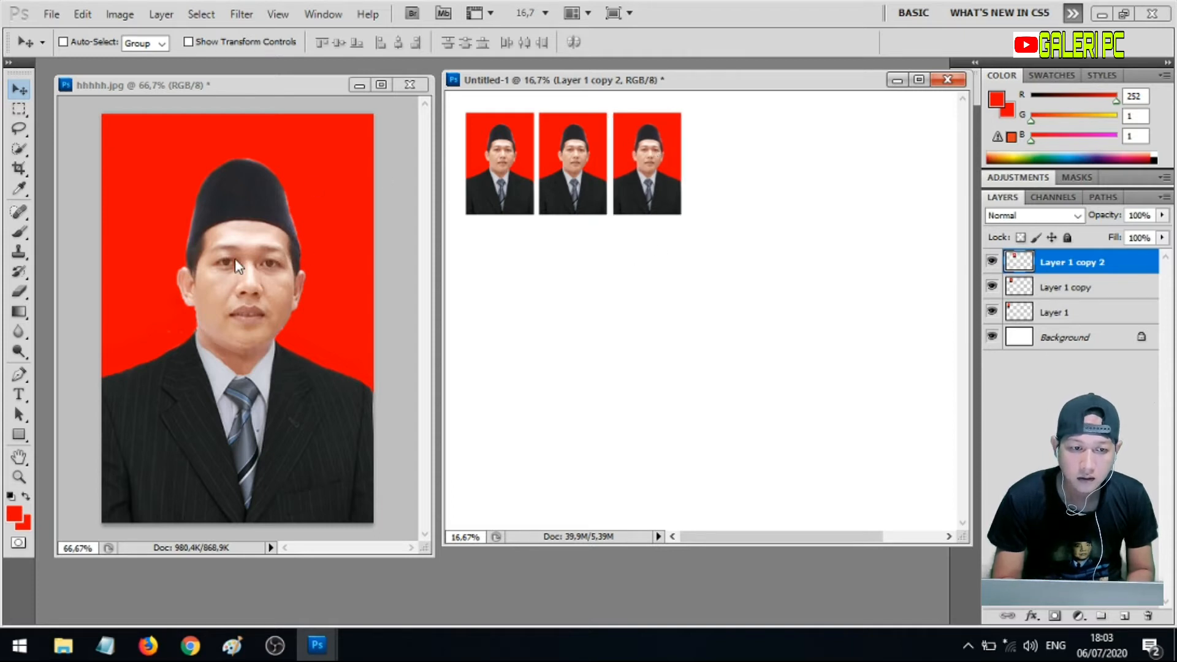
Duplicate the third portrait's layer and place the copy as the fourth photo in the row
{"action": "right_click", "coordinate": [1079, 267]}
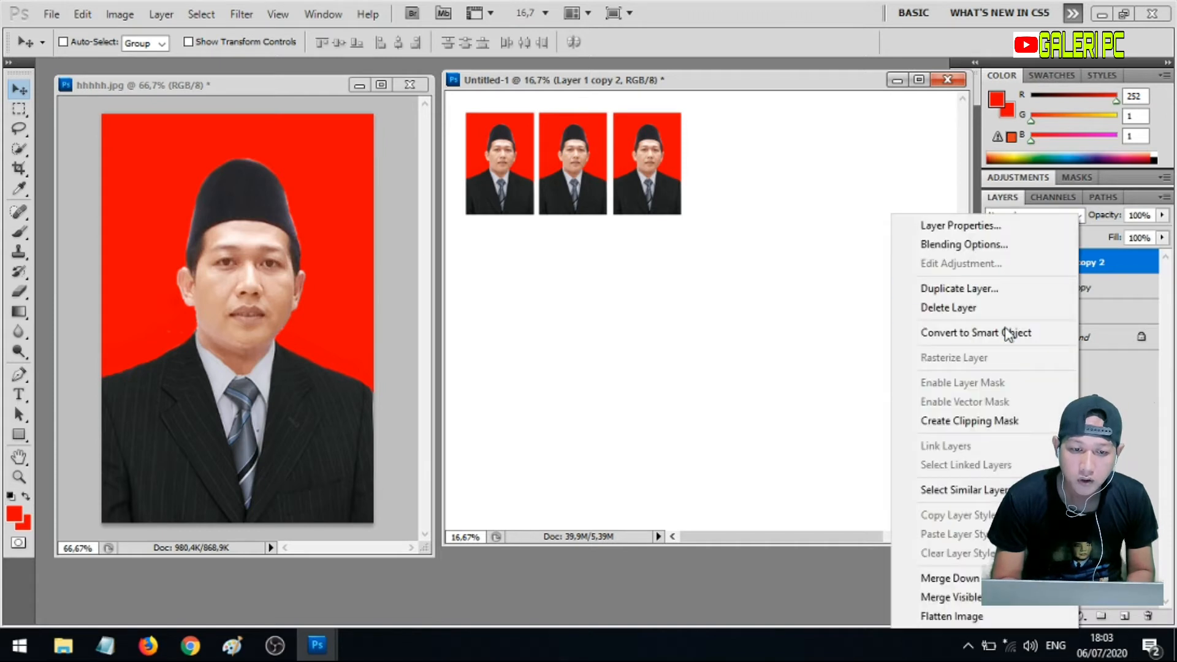
{"action": "left_click", "coordinate": [988, 286]}
{"action": "left_click", "coordinate": [736, 195]}
{"action": "left_click_drag", "start_coordinate": [651, 171], "coordinate": [729, 171]}
{"action": "key", "text": "Left"}
{"action": "key", "text": "Left"}
{"action": "key", "text": "Left"}
{"action": "key", "text": "Left"}
{"action": "key", "text": "Left"}
{"action": "key", "text": "Left"}
{"action": "key", "text": "Left"}
{"action": "key", "text": "Left"}
{"action": "key", "text": "Left"}
{"action": "key", "text": "Left"}
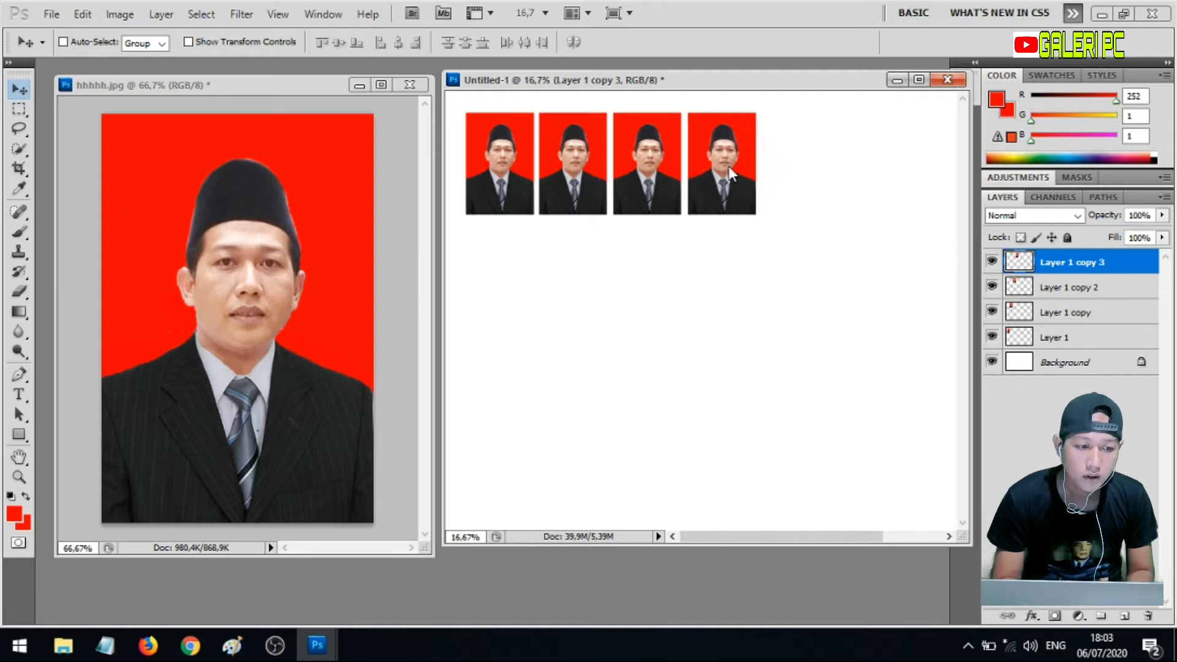
Nudge the fourth portrait horizontally to fine-tune its gap to the third one
{"action": "key", "text": "Right"}
{"action": "key", "text": "Right"}
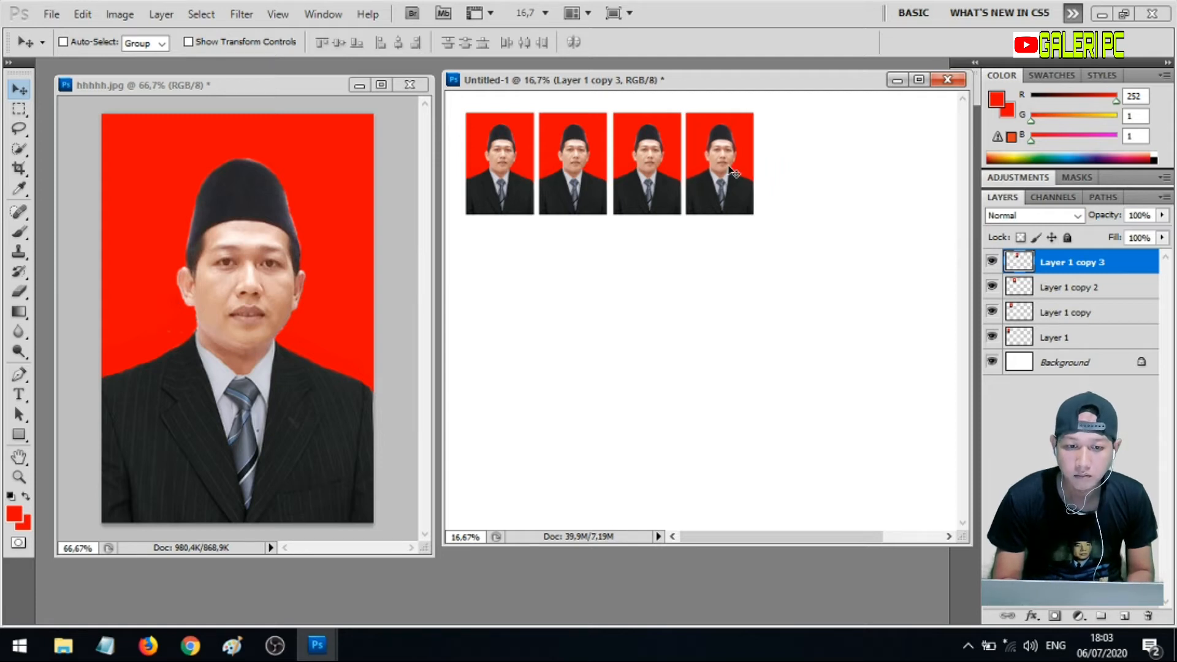
{"action": "key", "text": "Left"}
{"action": "key", "text": "Left"}
{"action": "key", "text": "Left"}
{"action": "key", "text": "Left"}
{"action": "key", "text": "Left"}
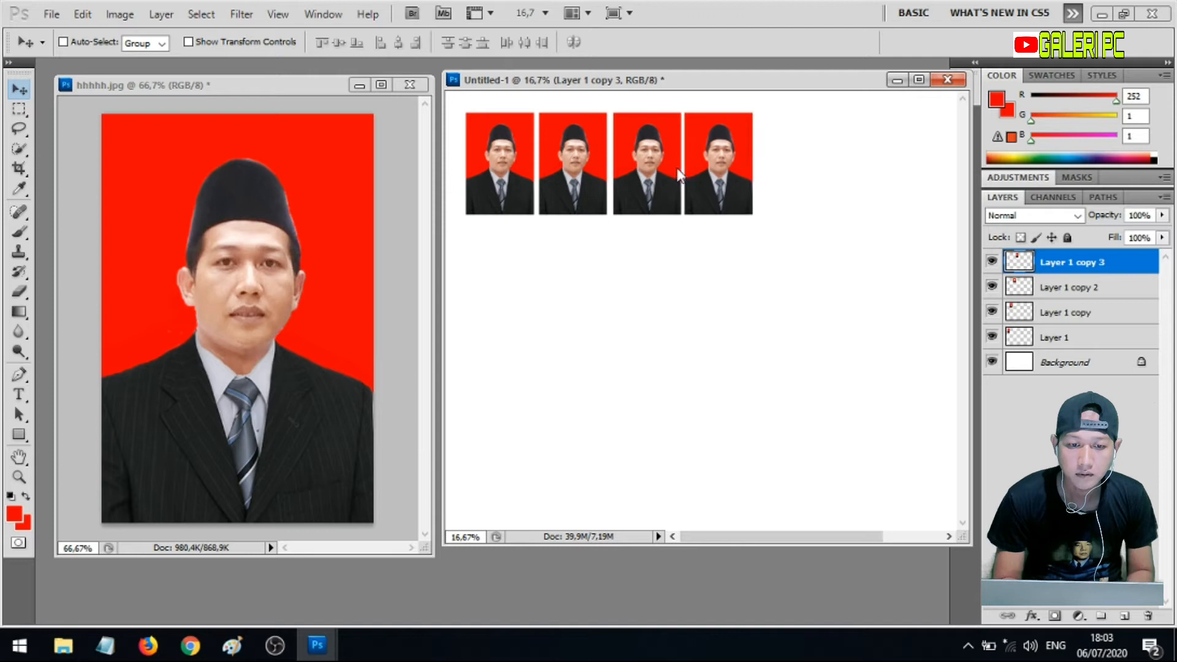
{"action": "mouse_move", "coordinate": [653, 163]}
{"action": "left_mouse_down"}
{"action": "mouse_move", "coordinate": [670, 160]}
{"action": "mouse_move", "coordinate": [660, 160]}
{"action": "left_mouse_up"}
{"action": "key", "text": "Left"}
{"action": "key", "text": "Left"}
{"action": "key", "text": "Left"}
{"action": "key", "text": "Left"}
{"action": "key", "text": "Left"}
{"action": "key", "text": "Left"}
{"action": "key", "text": "Left"}
{"action": "key", "text": "Left"}
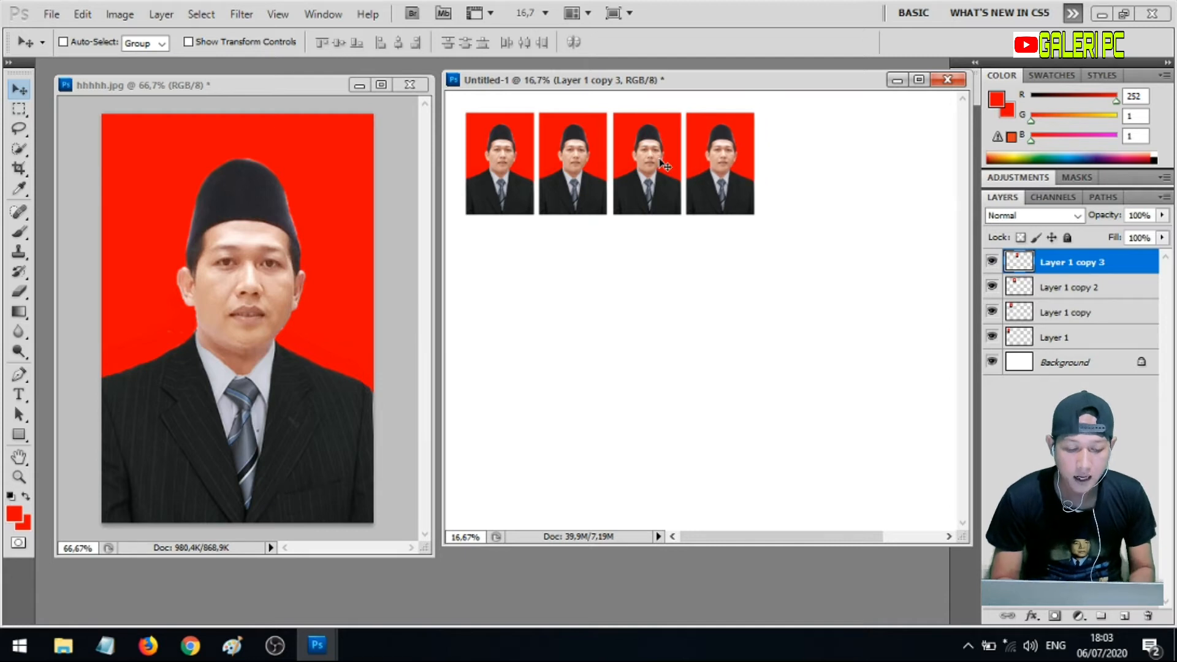
Select the Layer 1 copy 2 layer and nudge the third portrait horizontally to even out the gaps in the row
{"action": "left_click", "coordinate": [1061, 288]}
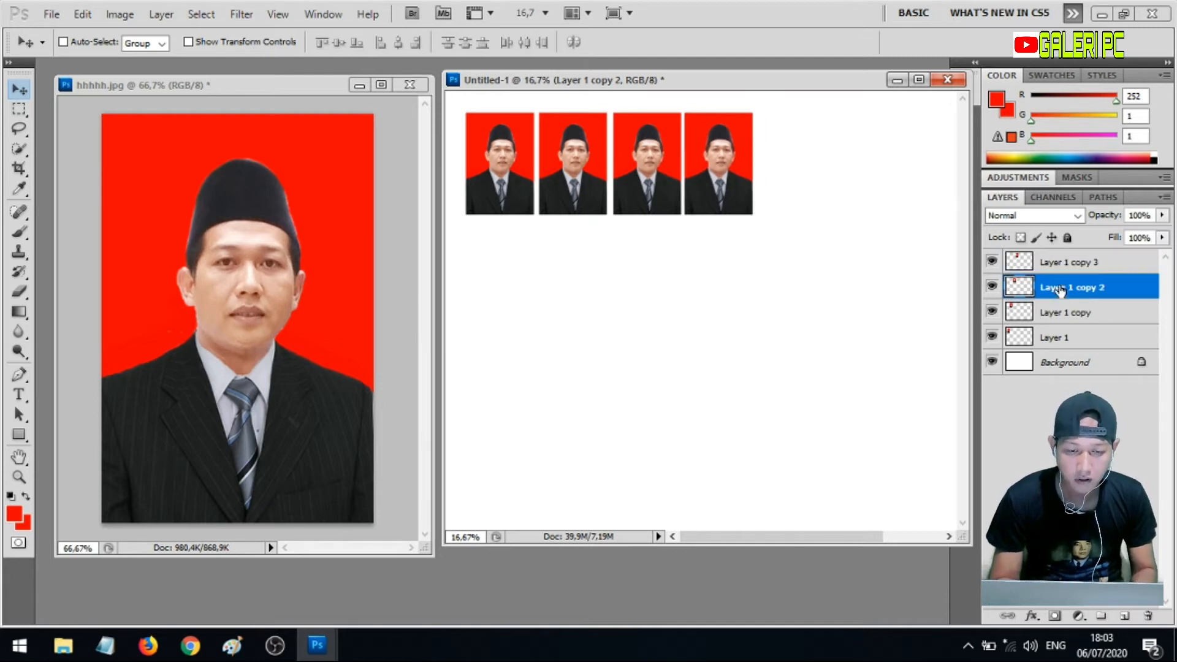
{"action": "left_click_drag", "start_coordinate": [636, 167], "coordinate": [622, 167]}
{"action": "key", "text": "Right"}
{"action": "key", "text": "Right"}
{"action": "key", "text": "Right"}
{"action": "key", "text": "Right"}
{"action": "key", "text": "Right"}
{"action": "key", "text": "Right"}
{"action": "key", "text": "Right"}
{"action": "key", "text": "Right"}
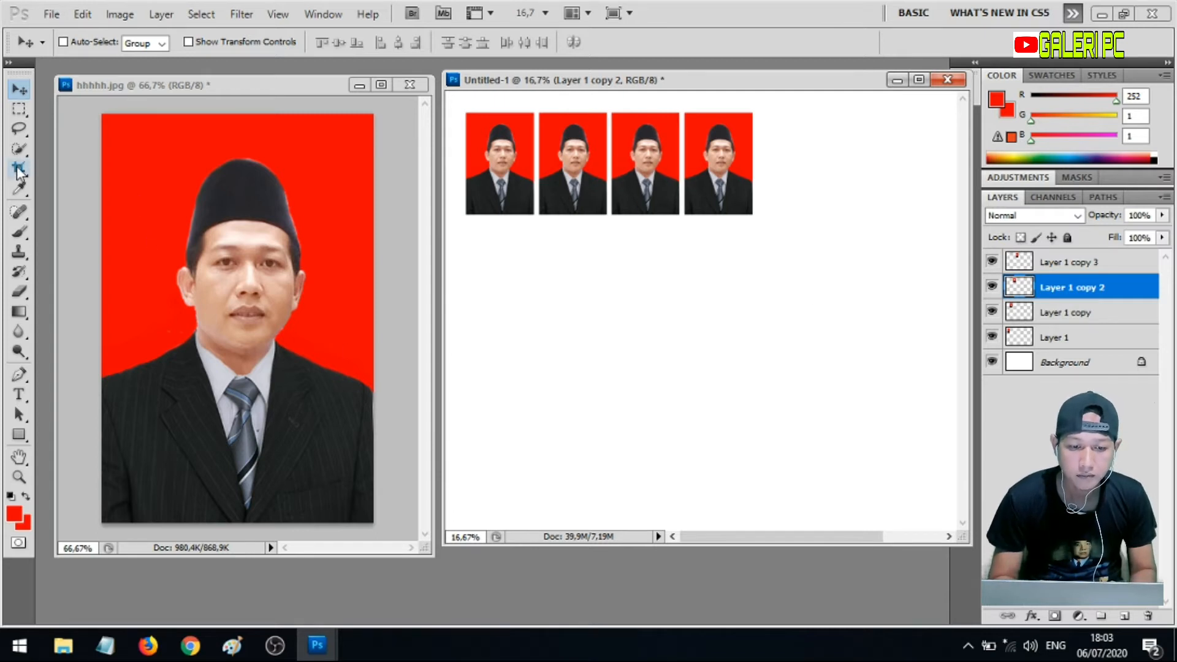
Activate the hhhhh.jpg portrait and set the Crop tool's size to 3 cm wide by 4 cm high
{"action": "left_click", "coordinate": [122, 198]}
{"action": "left_click", "coordinate": [19, 169]}
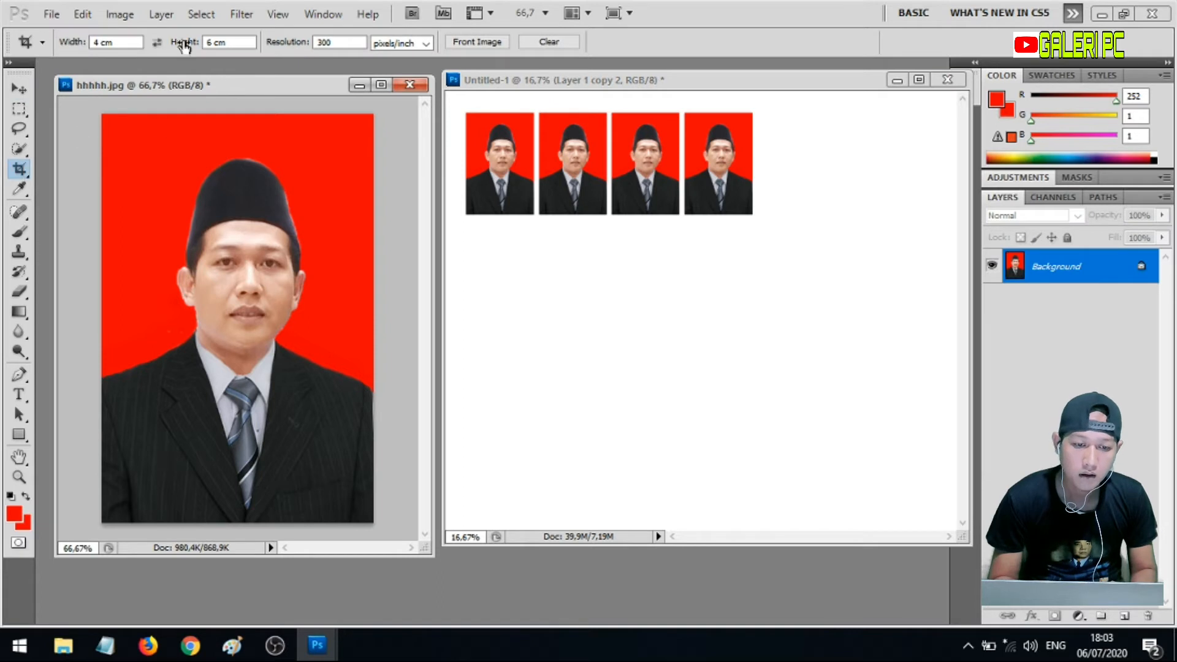
{"action": "left_click", "coordinate": [98, 42]}
{"action": "key", "text": "BackSpace"}
{"action": "type", "text": "3"}
{"action": "left_click", "coordinate": [213, 44]}
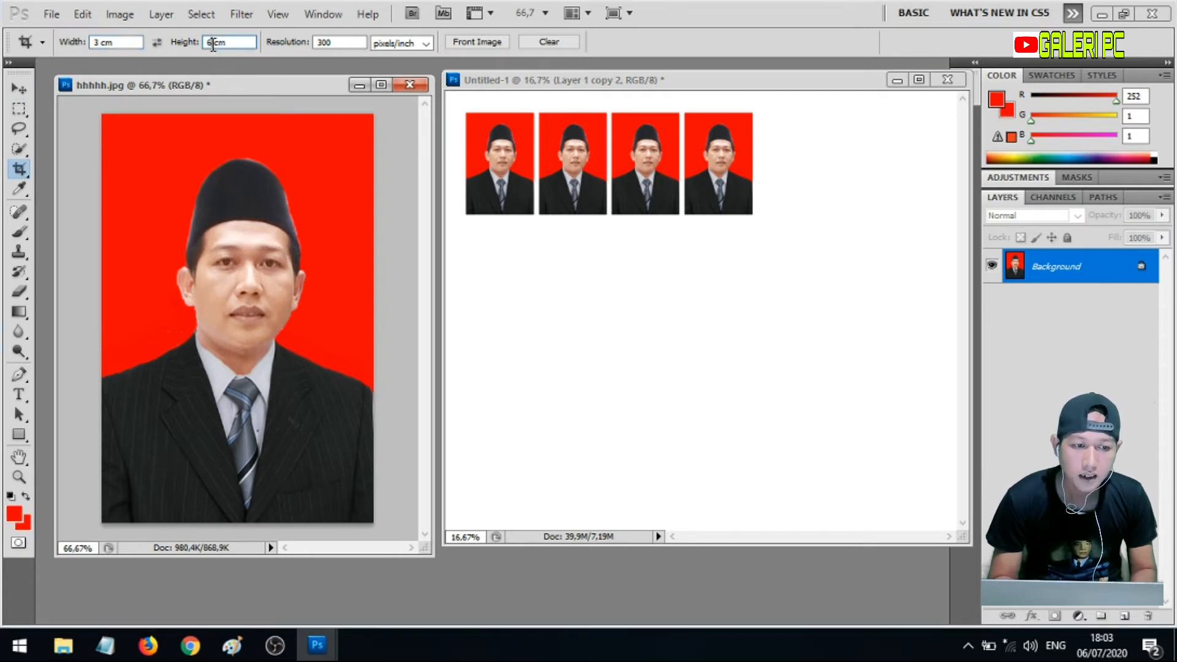
{"action": "type", "text": "4"}
Draw a crop frame across the portrait's full width, shift it vertically to frame the head and shoulders, and apply the crop
{"action": "left_click_drag", "start_coordinate": [372, 115], "coordinate": [18, 647]}
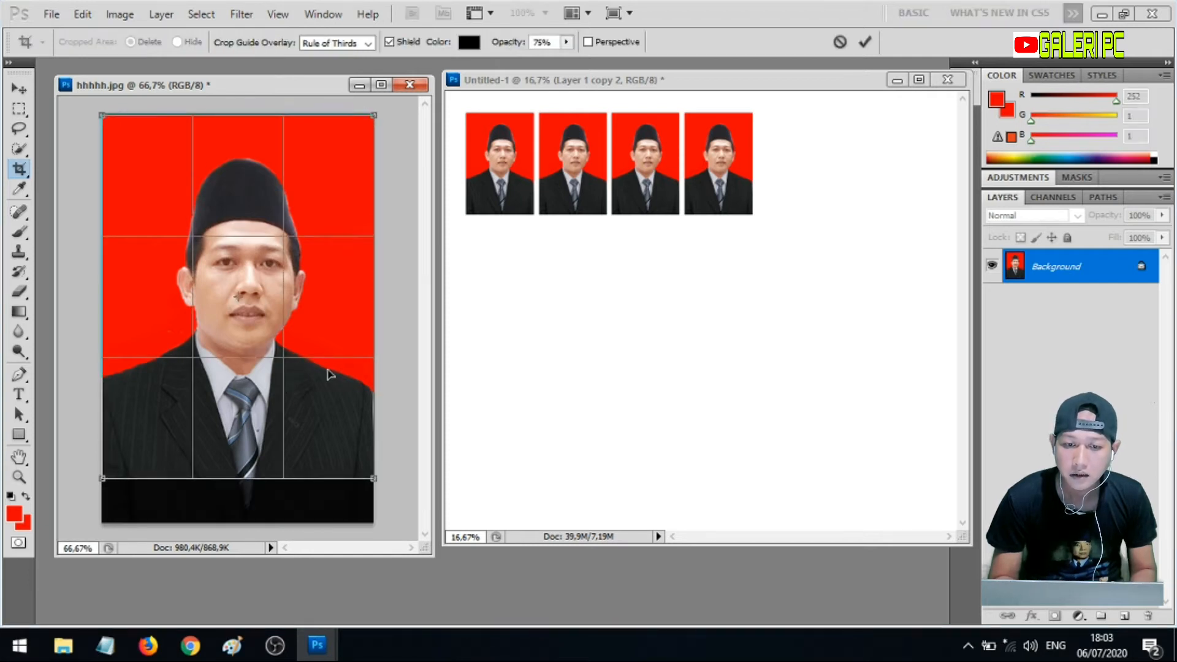
{"action": "key", "text": "Down"}
{"action": "key", "text": "Down"}
{"action": "key", "text": "Down"}
{"action": "key", "text": "Down"}
{"action": "key", "text": "Down"}
{"action": "key", "text": "Down"}
{"action": "key", "text": "Down"}
{"action": "key", "text": "Down"}
{"action": "key", "text": "Down"}
{"action": "key", "text": "Down"}
{"action": "key", "text": "Down"}
{"action": "key", "text": "Down"}
{"action": "key", "text": "Down"}
{"action": "key", "text": "Down"}
{"action": "key", "text": "Down"}
{"action": "key", "text": "Down"}
{"action": "key", "text": "Down"}
{"action": "key", "text": "Down"}
{"action": "key", "text": "Down"}
{"action": "key", "text": "Down"}
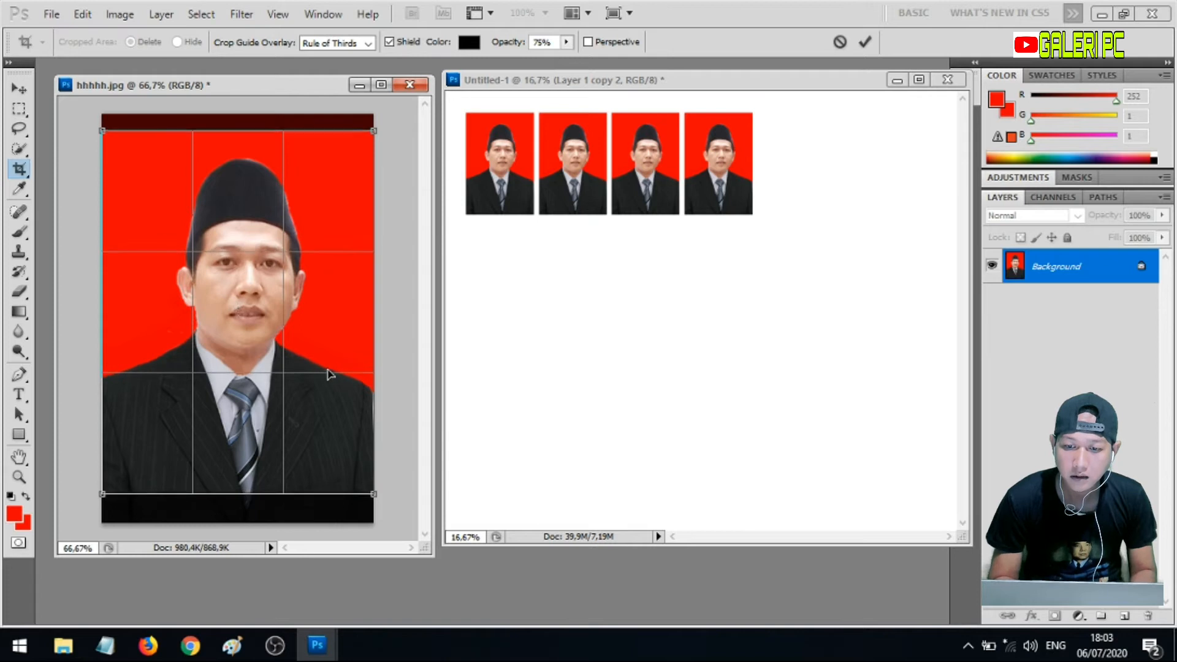
{"action": "key", "text": "Up"}
{"action": "key", "text": "Up"}
{"action": "key", "text": "Up"}
{"action": "key", "text": "Up"}
{"action": "key", "text": "Up"}
{"action": "key", "text": "Up"}
{"action": "key", "text": "Up"}
{"action": "key", "text": "Up"}
{"action": "key", "text": "Up"}
{"action": "key", "text": "Up"}
{"action": "key", "text": "Up"}
{"action": "key", "text": "Up"}
{"action": "key", "text": "Up"}
{"action": "key", "text": "Up"}
{"action": "key", "text": "Up"}
{"action": "key", "text": "Up"}
{"action": "key", "text": "Up"}
{"action": "key", "text": "Up"}
{"action": "key", "text": "Up"}
{"action": "key", "text": "Up"}
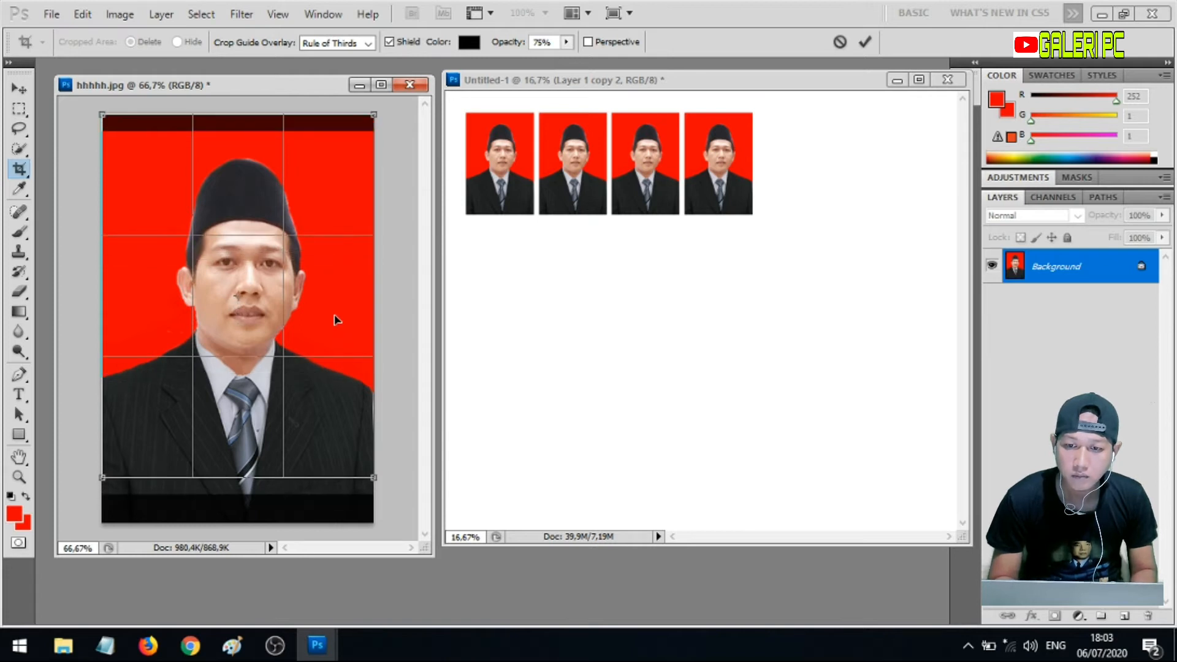
{"action": "key", "text": "Return"}
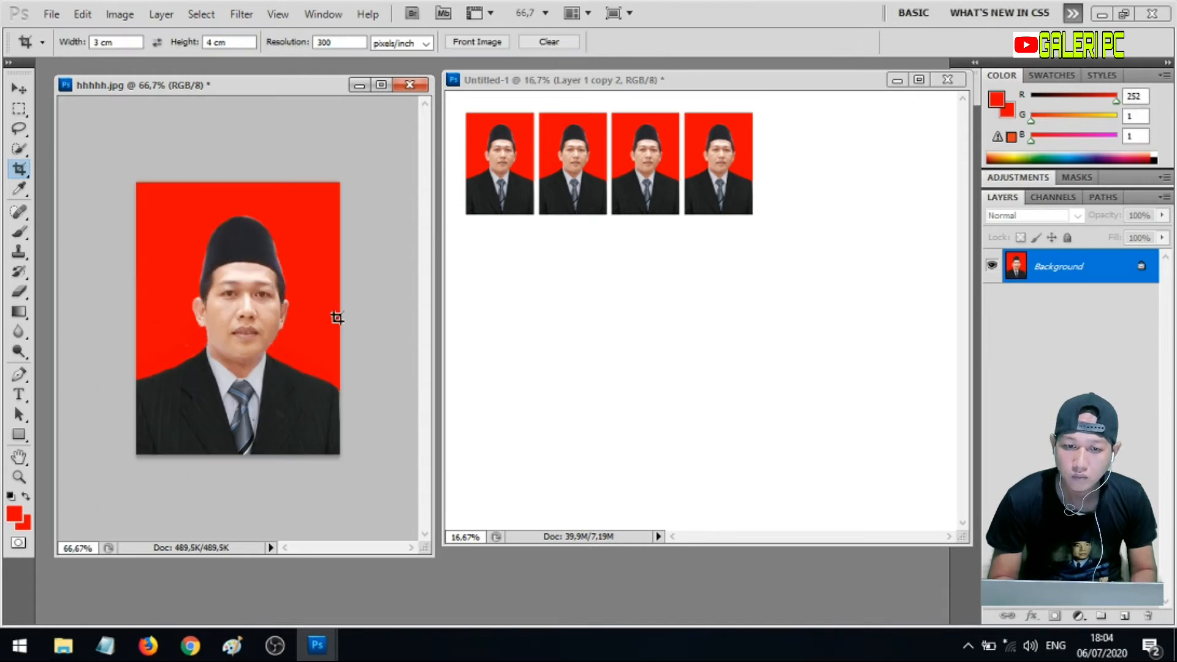
Copy the 3 × 4 cm portrait onto the sheet to start a second row, and duplicate its layer as the row's second photo
{"action": "key", "text": "v"}
{"action": "left_click_drag", "start_coordinate": [419, 266], "coordinate": [506, 257]}
{"action": "right_click", "coordinate": [1055, 293]}
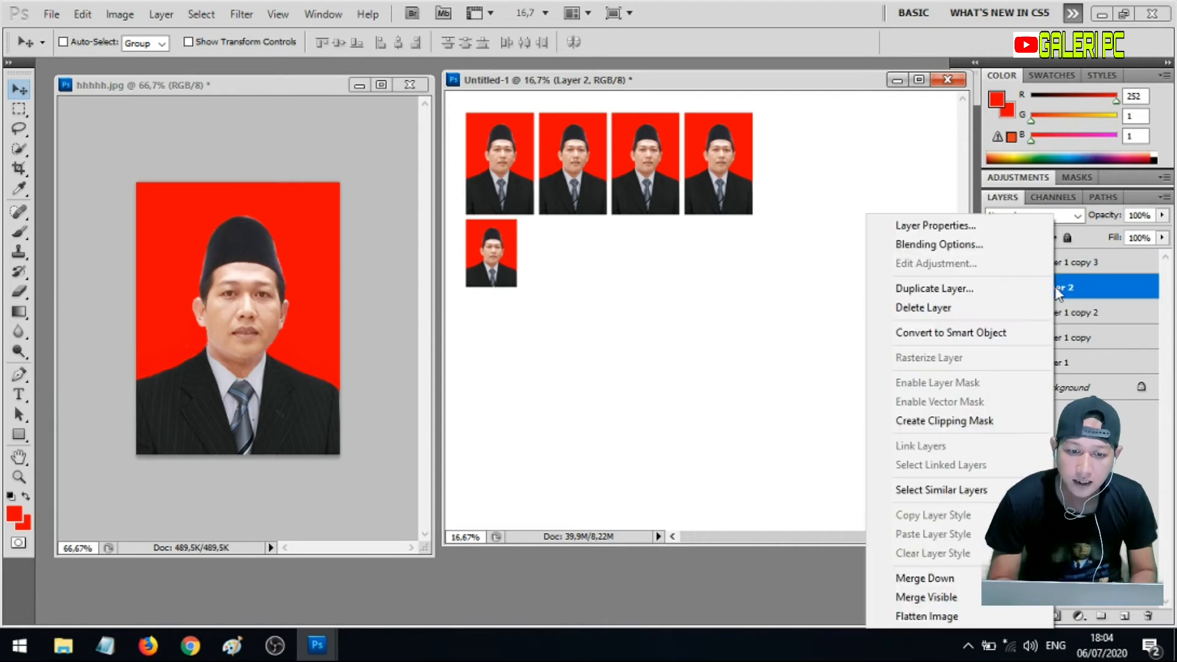
{"action": "left_click", "coordinate": [971, 289]}
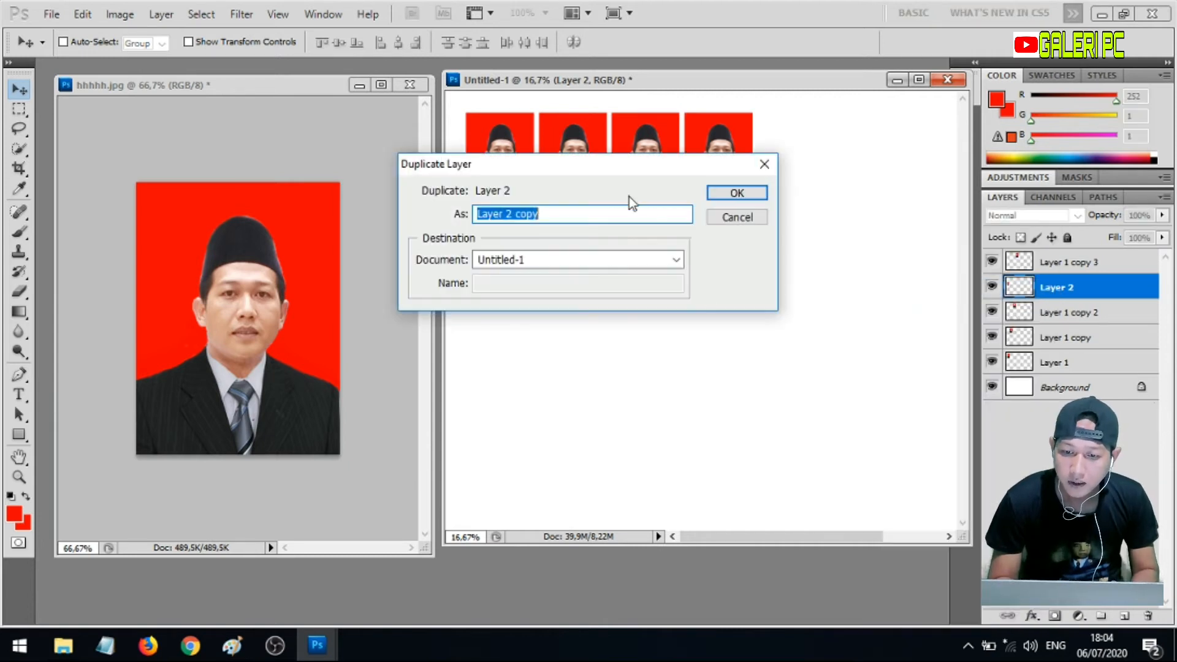
{"action": "left_click", "coordinate": [735, 196]}
{"action": "left_click_drag", "start_coordinate": [504, 252], "coordinate": [559, 252]}
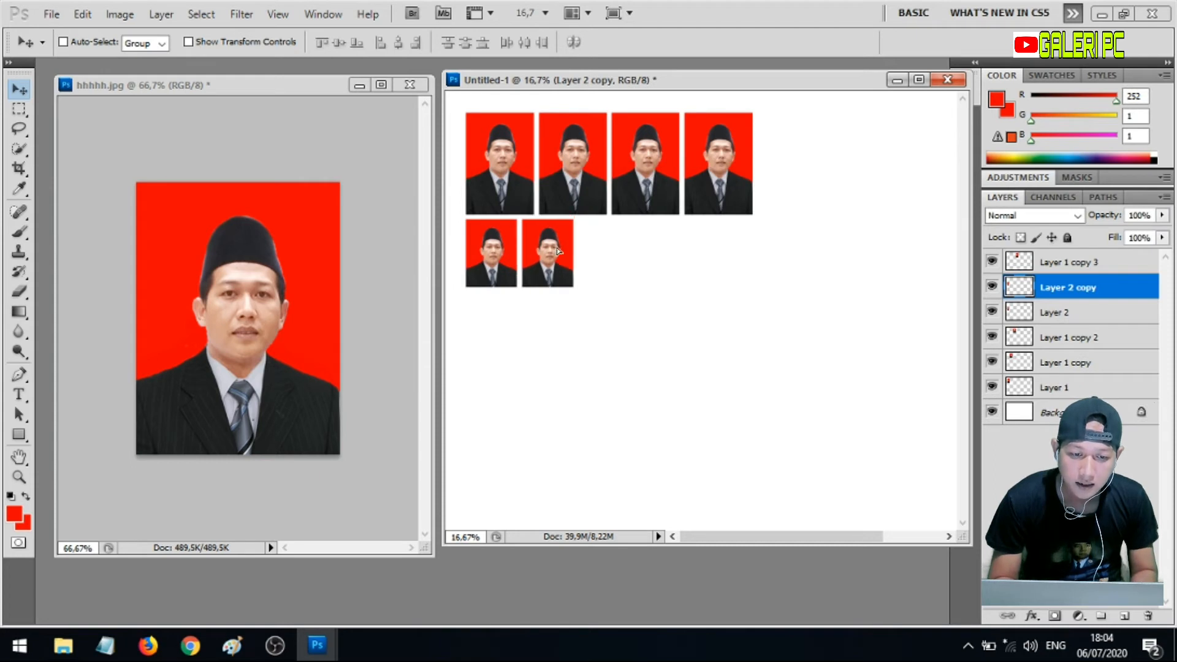
Duplicate the Layer 2 copy layer, place it as the second row's third photo, and nudge it horizontally to match the gap
{"action": "right_click", "coordinate": [1097, 288]}
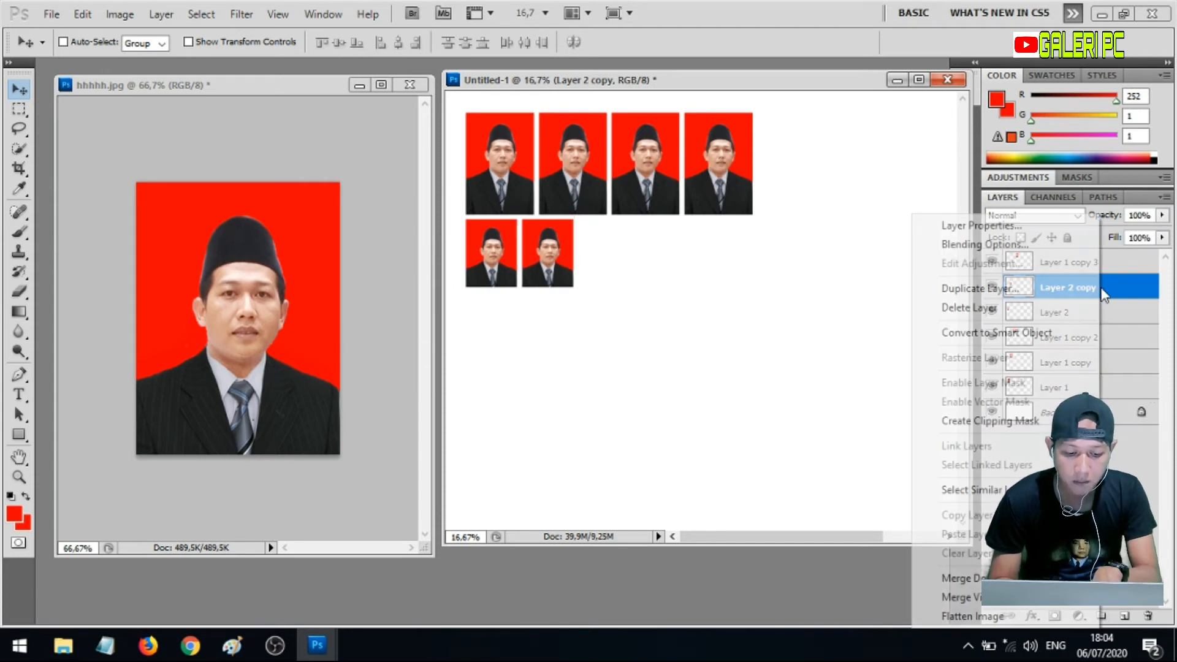
{"action": "left_click", "coordinate": [1038, 290]}
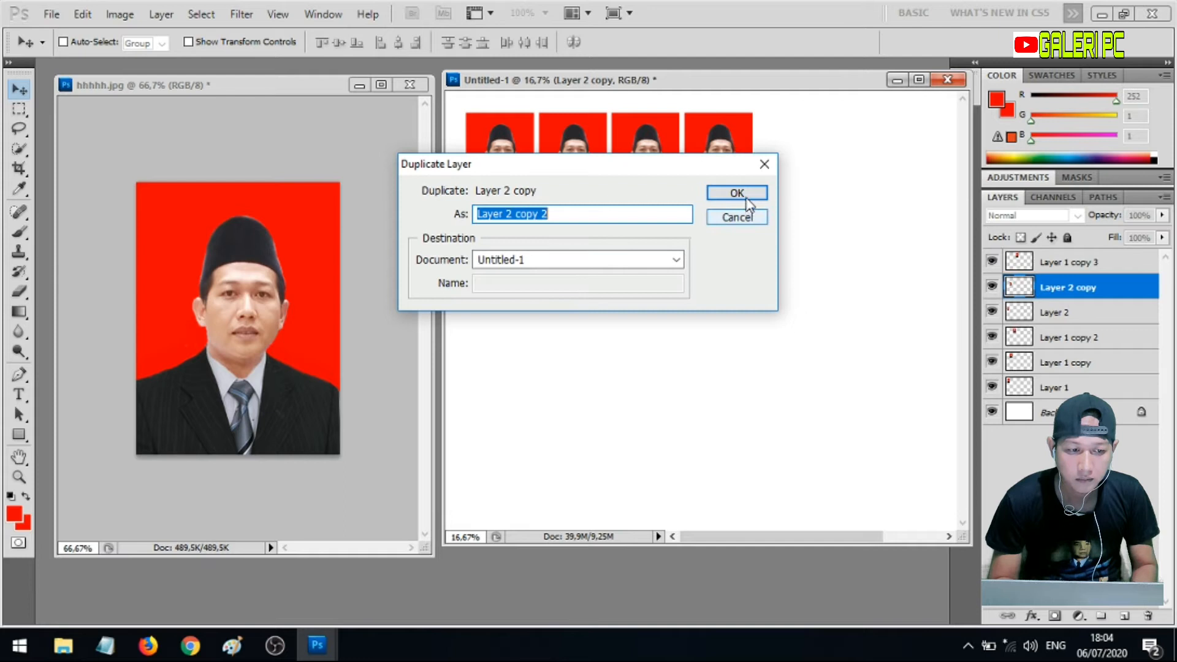
{"action": "left_click", "coordinate": [733, 195]}
{"action": "left_click_drag", "start_coordinate": [573, 241], "coordinate": [635, 238]}
{"action": "key", "text": "Left"}
{"action": "key", "text": "Left"}
{"action": "key", "text": "Left"}
{"action": "key", "text": "Left"}
{"action": "key", "text": "Right"}
{"action": "key", "text": "Right"}
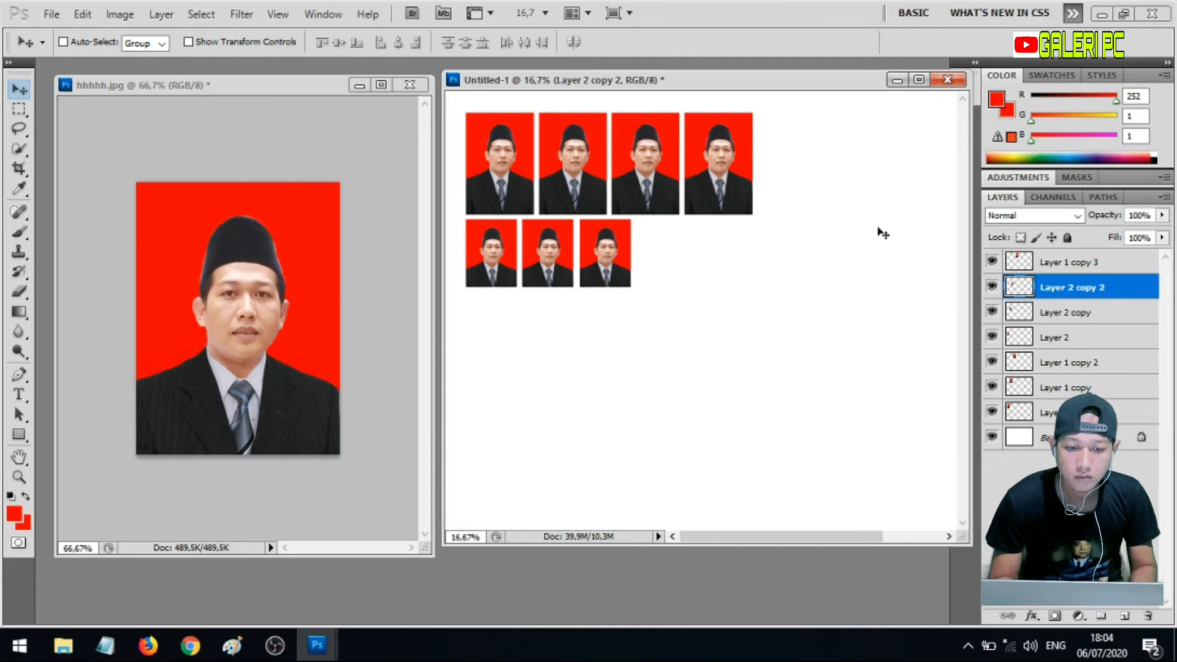
{"action": "key", "text": "Left"}
{"action": "key", "text": "Left"}
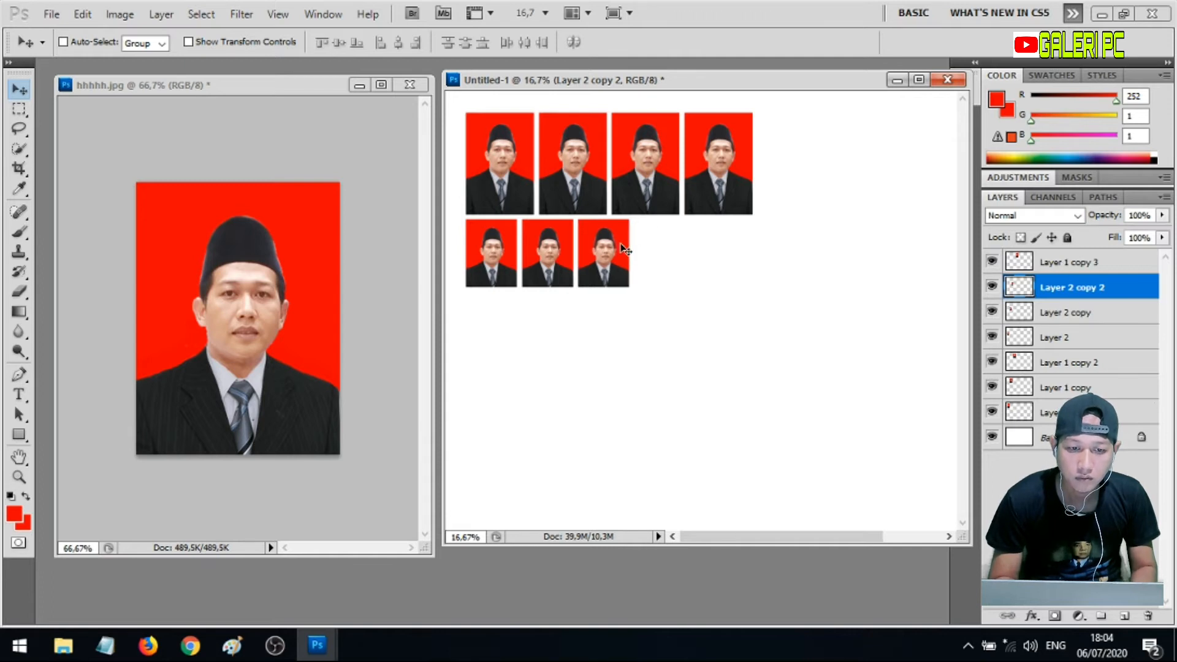
Duplicate the Layer 2 copy 2 layer and place the copy as the fourth photo in the second row
{"action": "right_click", "coordinate": [1055, 295]}
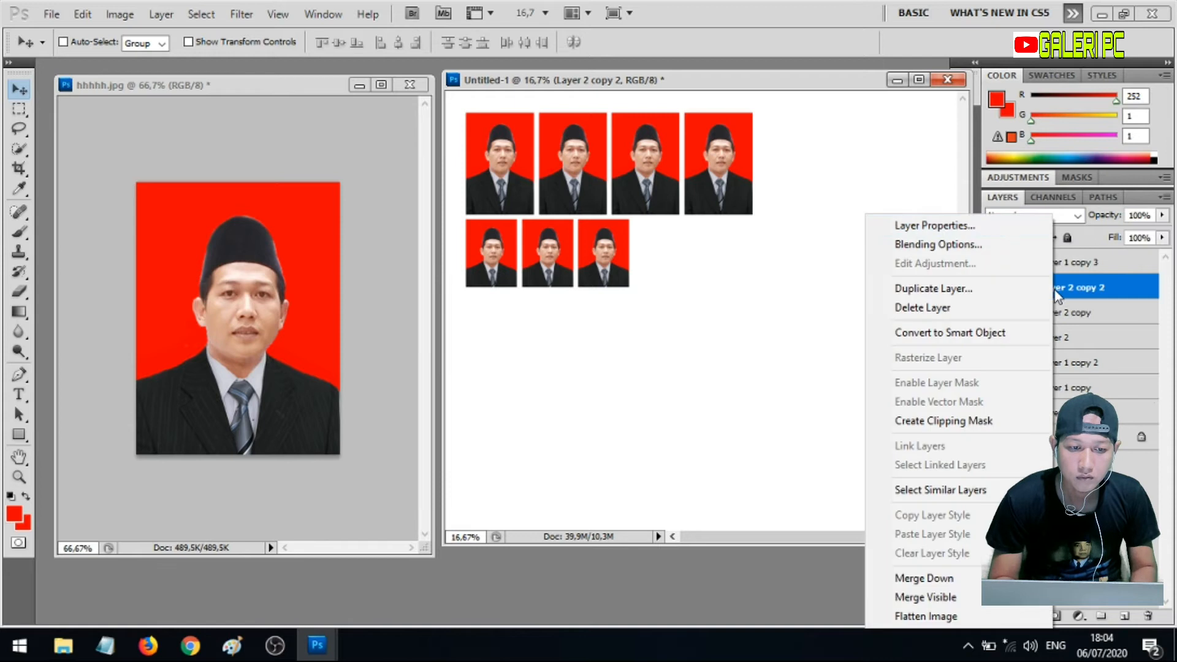
{"action": "left_click", "coordinate": [983, 294]}
{"action": "left_click", "coordinate": [737, 193]}
{"action": "left_click_drag", "start_coordinate": [621, 260], "coordinate": [672, 261]}
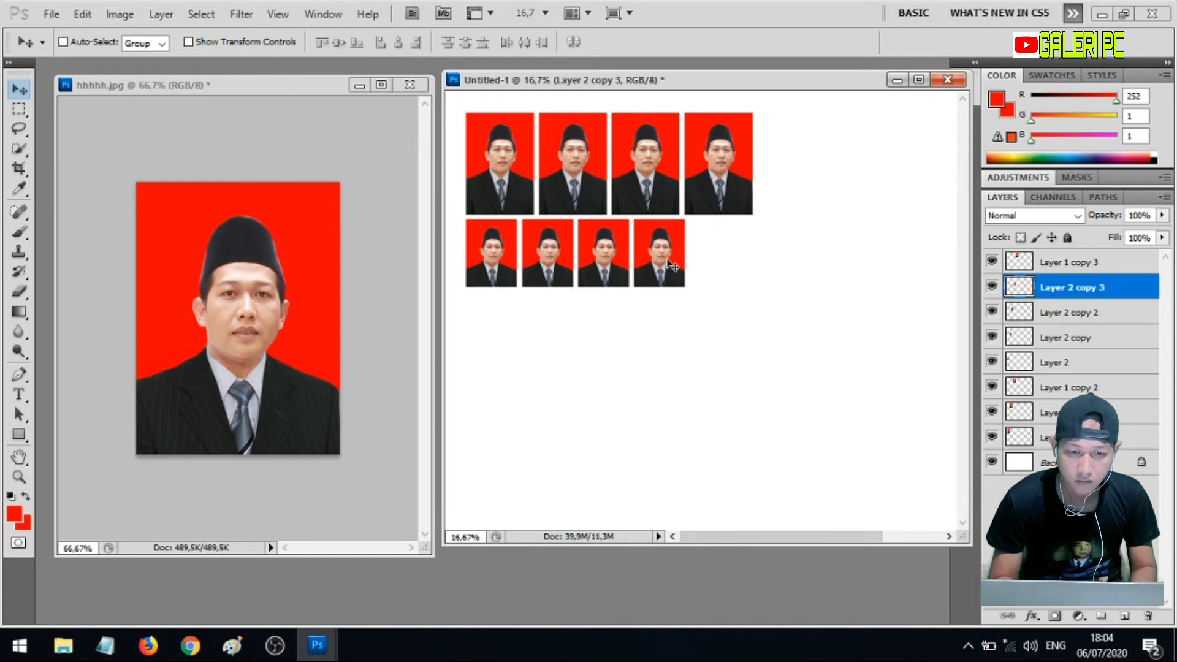
Duplicate the Layer 2 copy 3 layer and place the copy as the fifth photo in the second row
{"action": "right_click", "coordinate": [1080, 302]}
{"action": "left_click", "coordinate": [986, 296]}
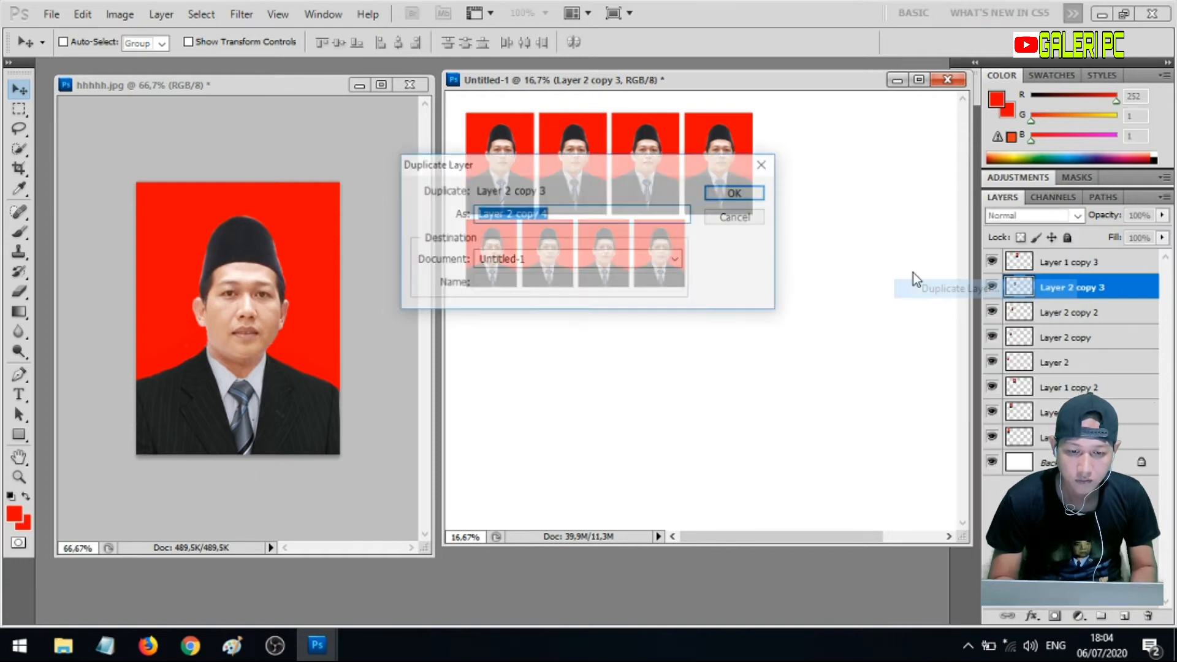
{"action": "left_click", "coordinate": [737, 193]}
{"action": "left_click_drag", "start_coordinate": [671, 248], "coordinate": [722, 247]}
Nudge the fifth small portrait horizontally and vertically to even out its gap and align it with the second row
{"action": "key", "text": "Right"}
{"action": "key", "text": "Right"}
{"action": "key", "text": "Right"}
{"action": "key", "text": "Right"}
{"action": "key", "text": "Right"}
{"action": "key", "text": "Right"}
{"action": "key", "text": "Right"}
{"action": "key", "text": "Right"}
{"action": "key", "text": "Down"}
{"action": "key", "text": "Down"}
{"action": "key", "text": "Down"}
{"action": "key", "text": "Down"}
{"action": "key", "text": "Right"}
{"action": "key", "text": "Right"}
{"action": "key", "text": "Right"}
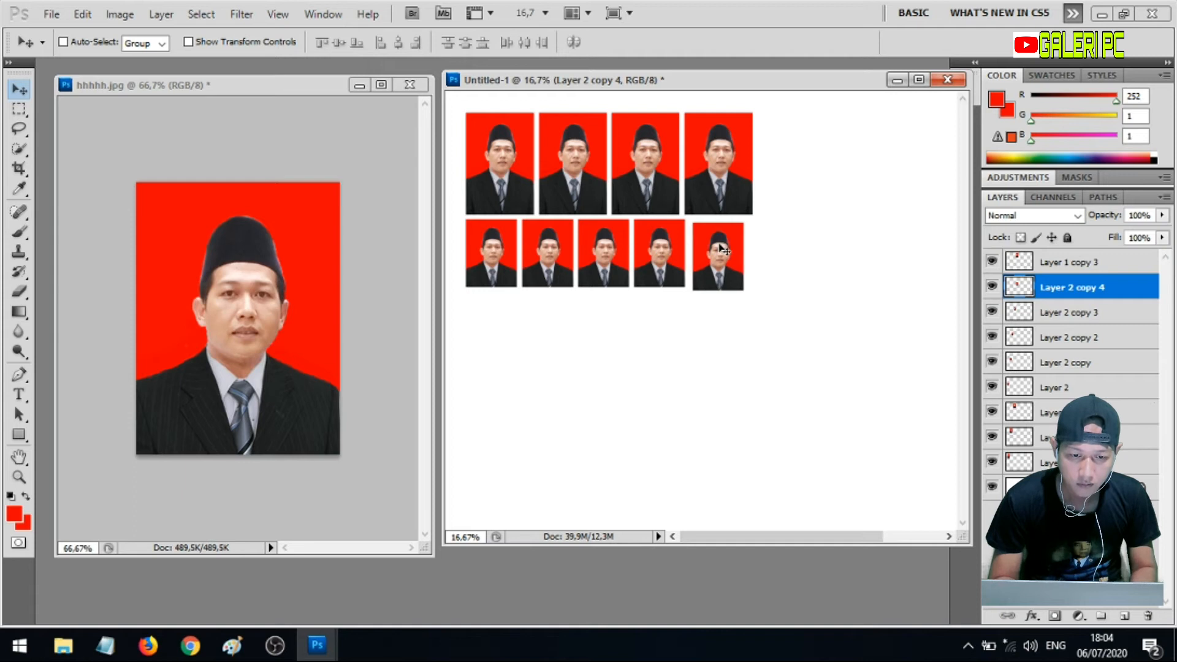
{"action": "key", "text": "Up"}
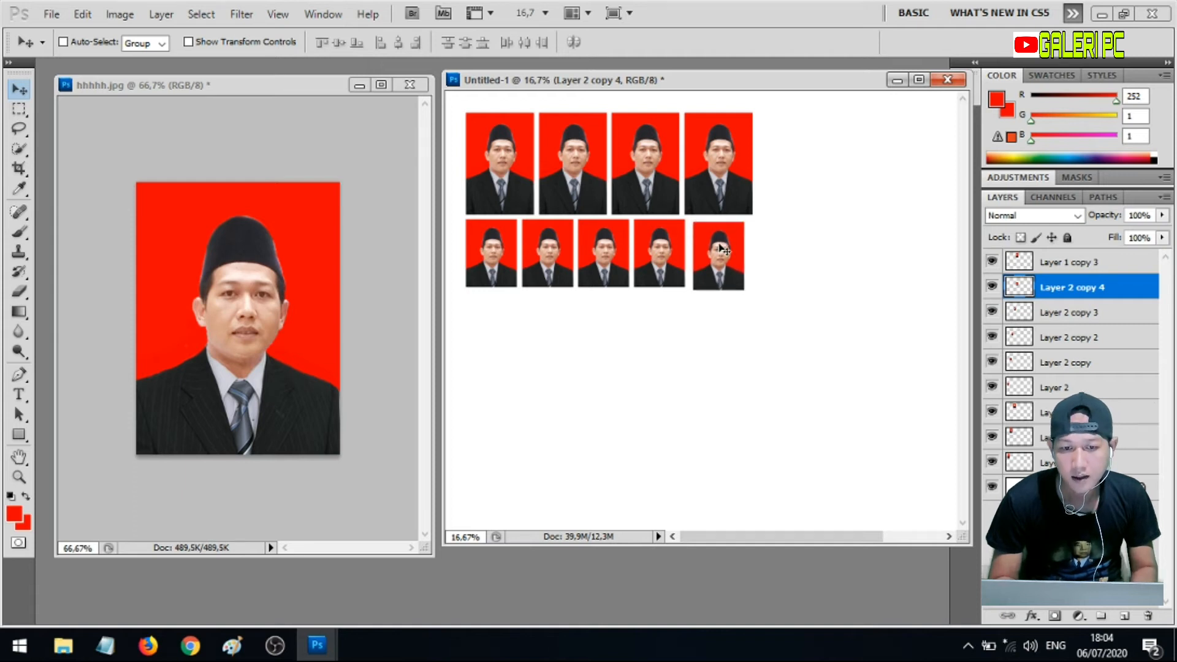
{"action": "key", "text": "Up"}
{"action": "key", "text": "Up"}
{"action": "key", "text": "Left"}
{"action": "key", "text": "Left"}
{"action": "key", "text": "Left"}
{"action": "key", "text": "Left"}
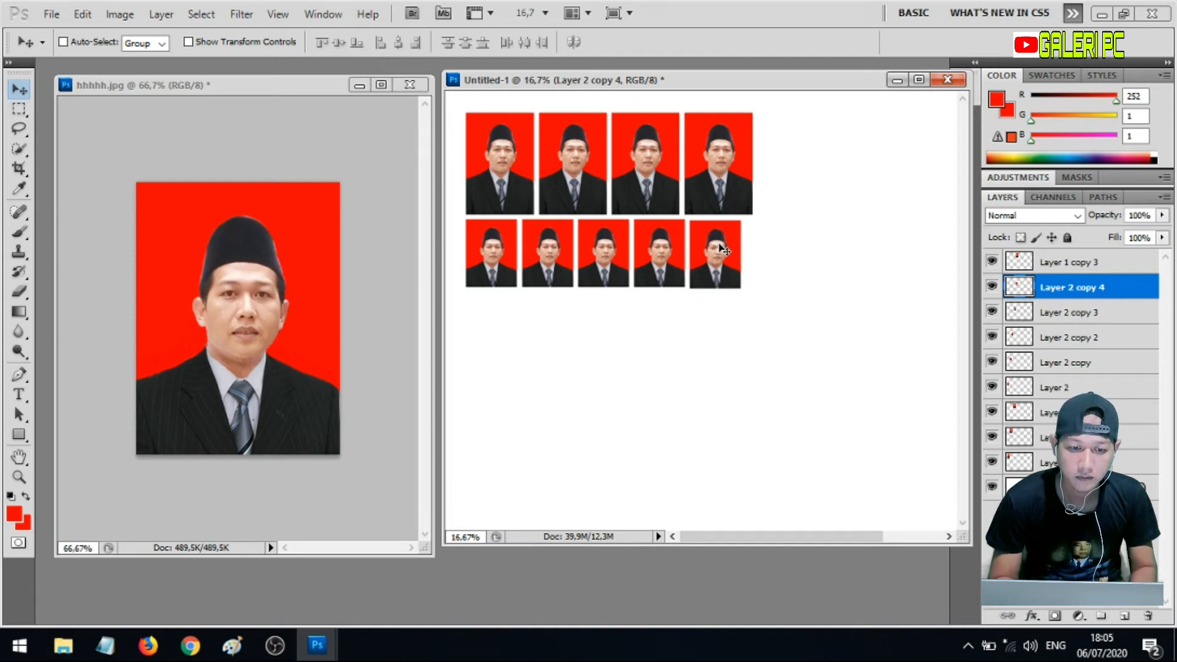
{"action": "key", "text": "Up"}
{"action": "key", "text": "Up"}
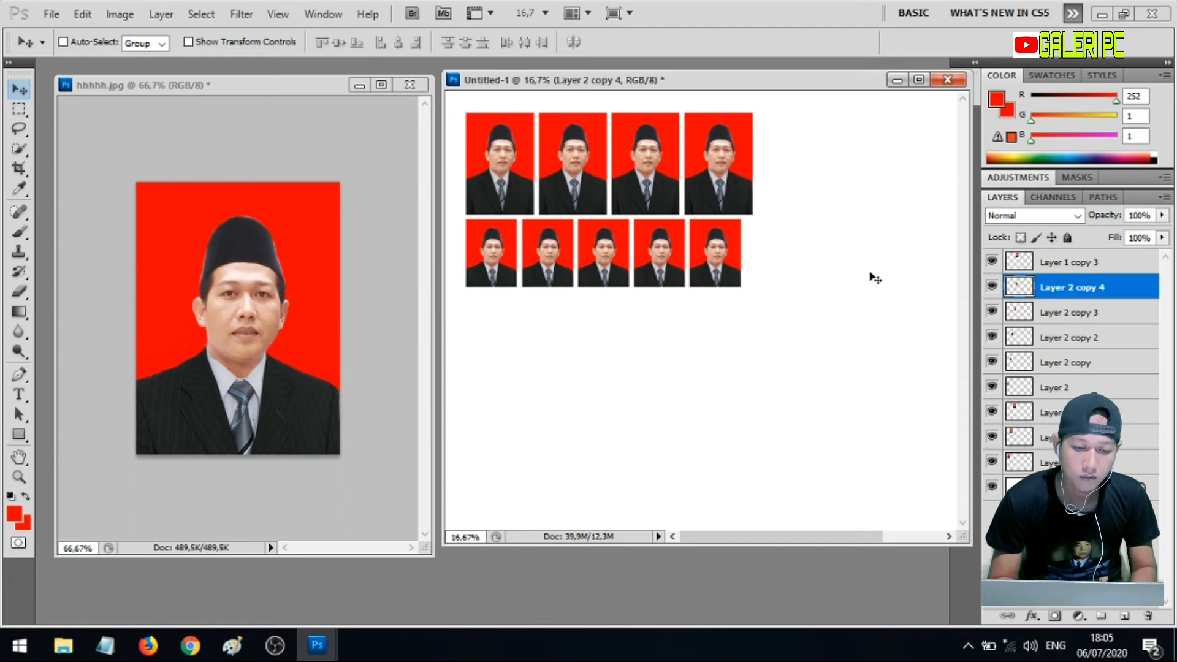
Return to the hhhhh.jpg portrait and set the Crop tool's size to 2 cm wide by 3 cm high
{"action": "left_click", "coordinate": [131, 159]}
{"action": "left_click", "coordinate": [20, 168]}
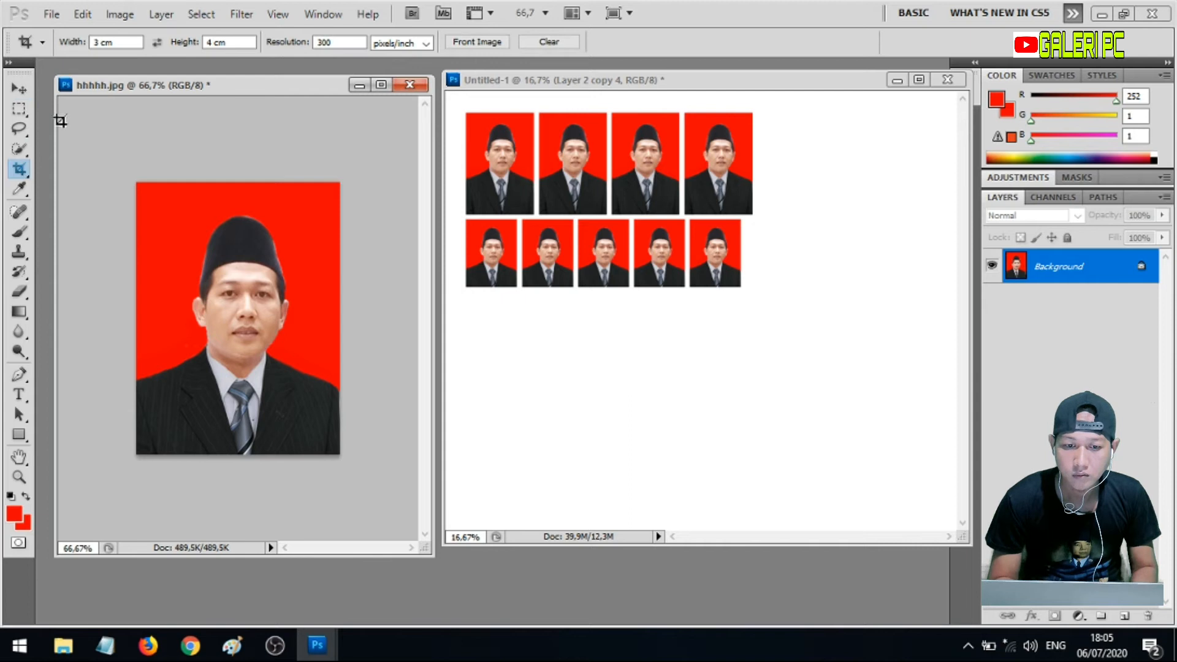
{"action": "double_click", "coordinate": [96, 43]}
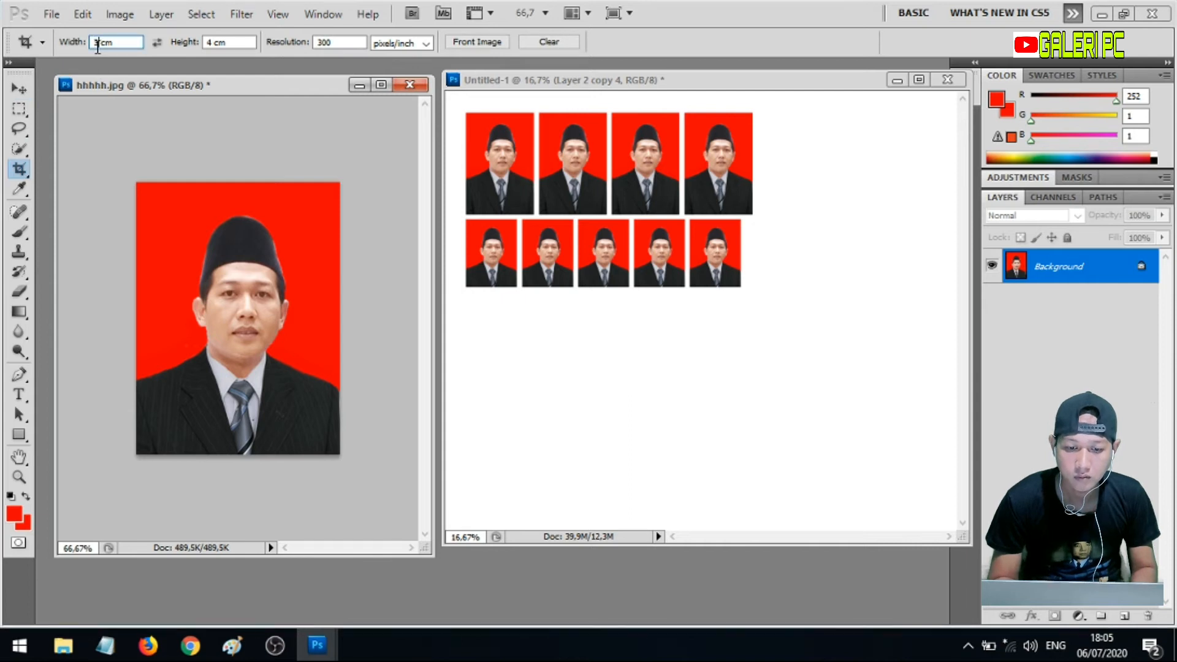
{"action": "type", "text": "2"}
{"action": "double_click", "coordinate": [210, 40]}
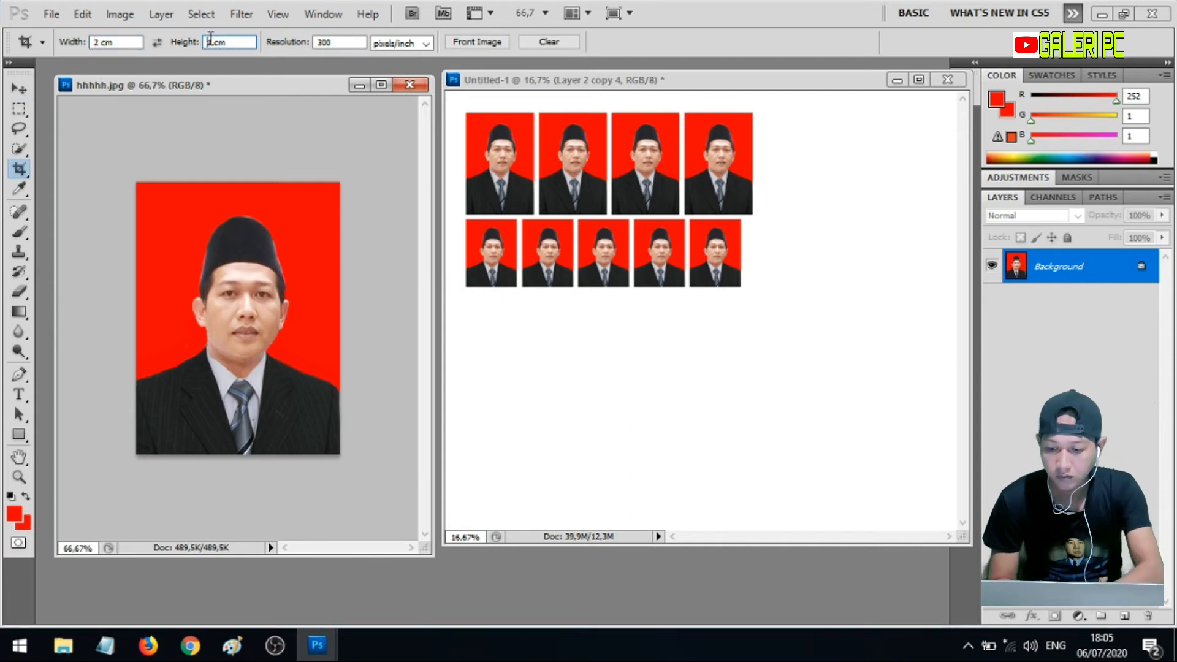
{"action": "type", "text": "3"}
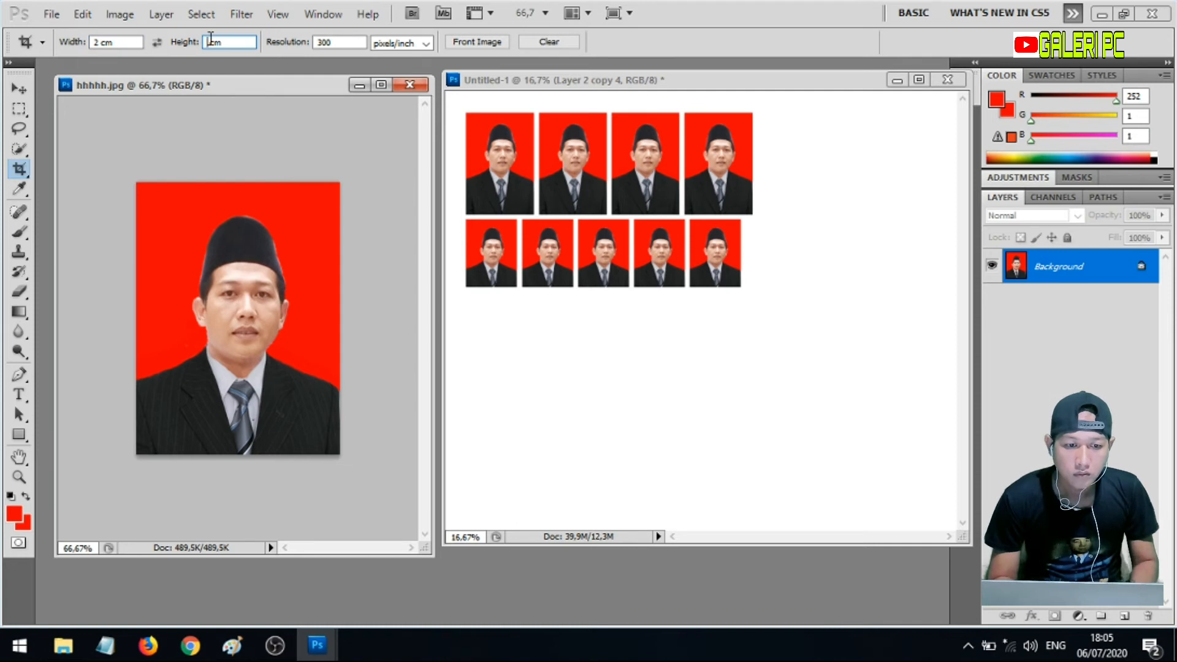
Draw a crop frame from the portrait's upper edge, centre it horizontally on the man, and apply the crop
{"action": "left_click_drag", "start_coordinate": [170, 182], "coordinate": [302, 183]}
{"action": "left_click_drag", "start_coordinate": [169, 381], "coordinate": [136, 432]}
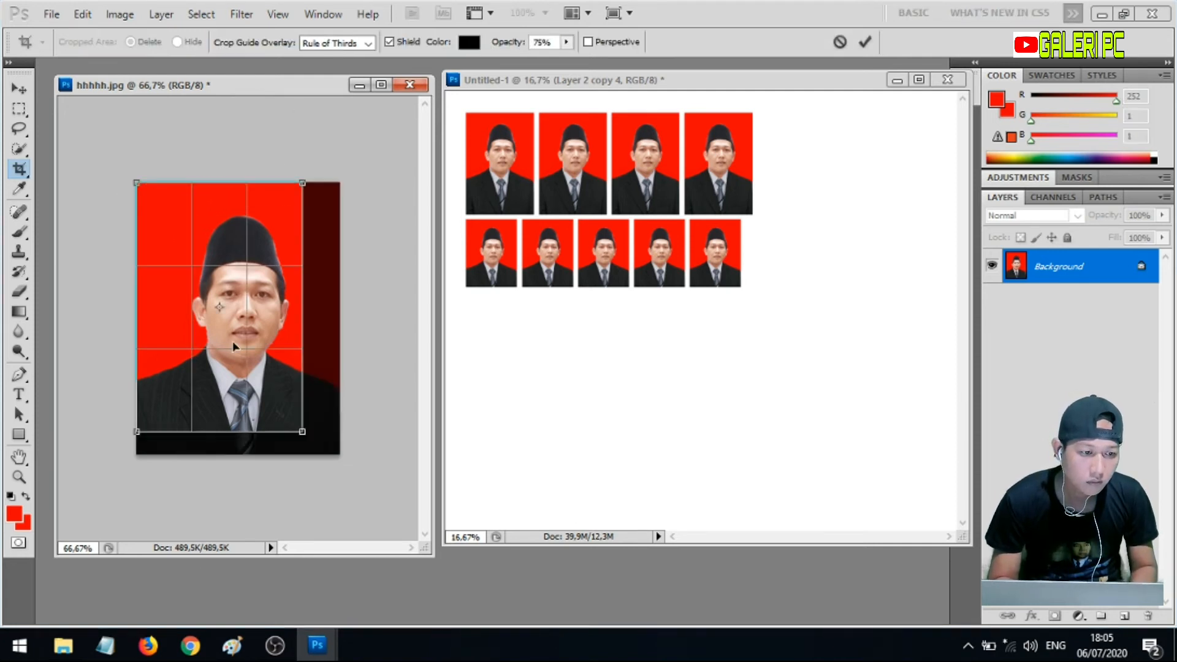
{"action": "left_click_drag", "start_coordinate": [261, 313], "coordinate": [282, 316]}
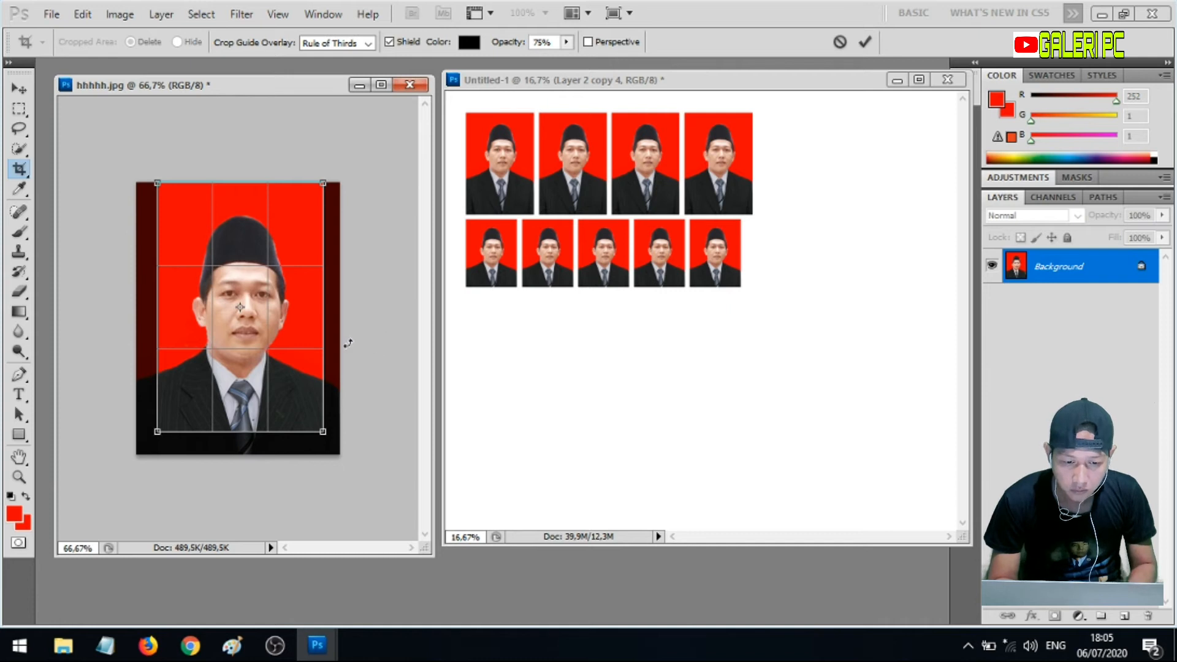
{"action": "key", "text": "Return"}
Copy the 2 × 3 cm portrait onto the sheet and position it as the first photo of a third row, aligned with the photos above
{"action": "left_click", "coordinate": [20, 89]}
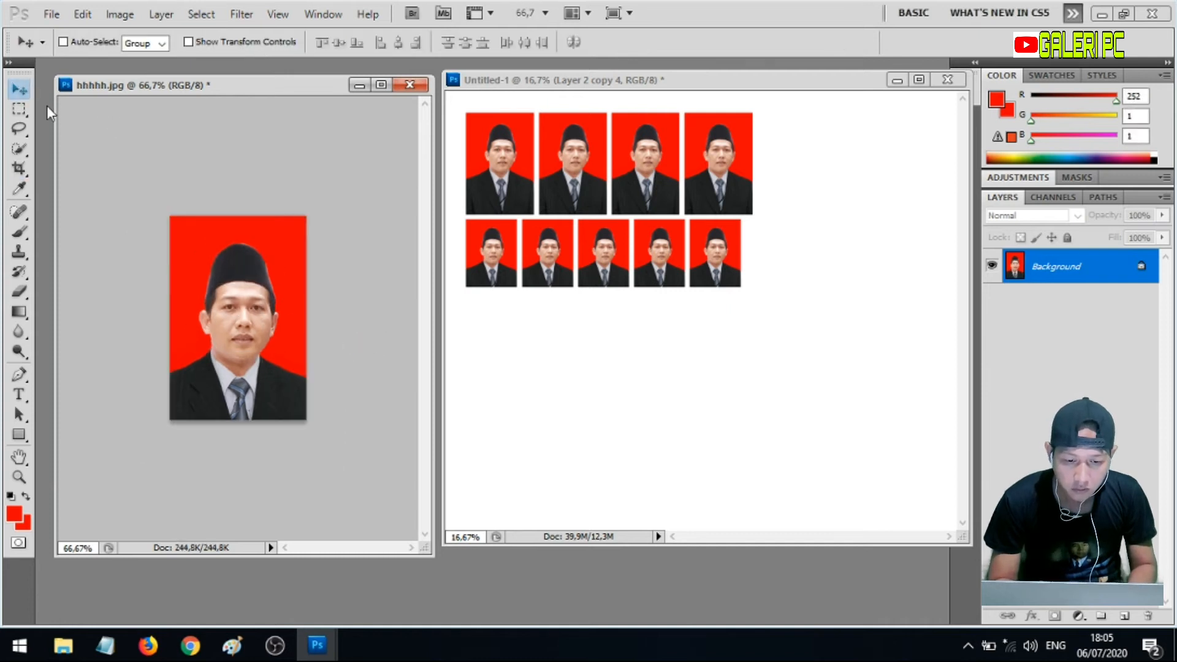
{"action": "left_click_drag", "start_coordinate": [248, 283], "coordinate": [674, 254]}
{"action": "mouse_move", "coordinate": [500, 331]}
{"action": "left_mouse_down"}
{"action": "mouse_move", "coordinate": [555, 309]}
{"action": "mouse_move", "coordinate": [496, 317]}
{"action": "left_mouse_up"}
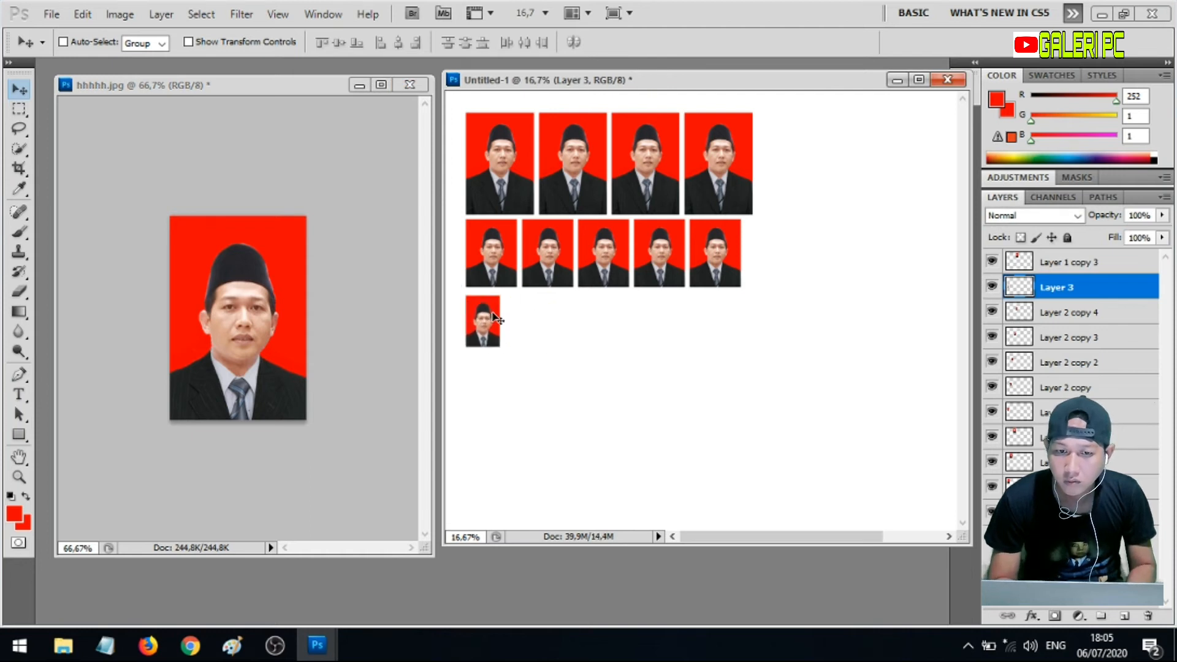
{"action": "key", "text": "Up"}
{"action": "key", "text": "Up"}
{"action": "key", "text": "Up"}
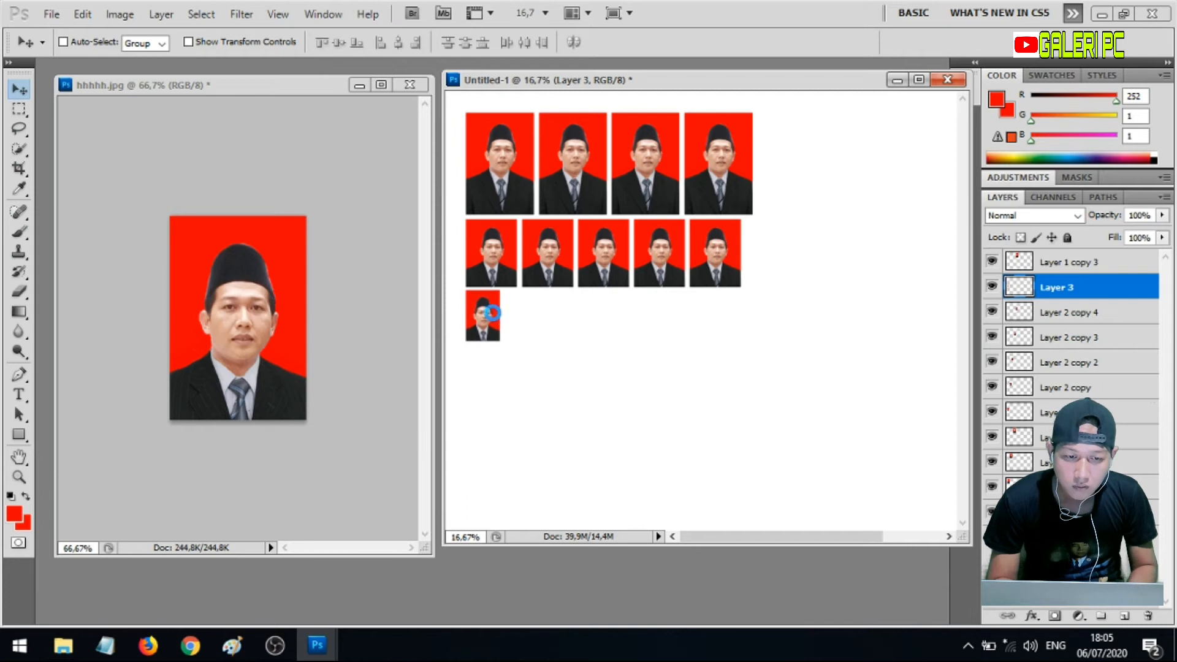
{"action": "key", "text": "Right"}
{"action": "key", "text": "Right"}
{"action": "key", "text": "Left"}
{"action": "key", "text": "Left"}
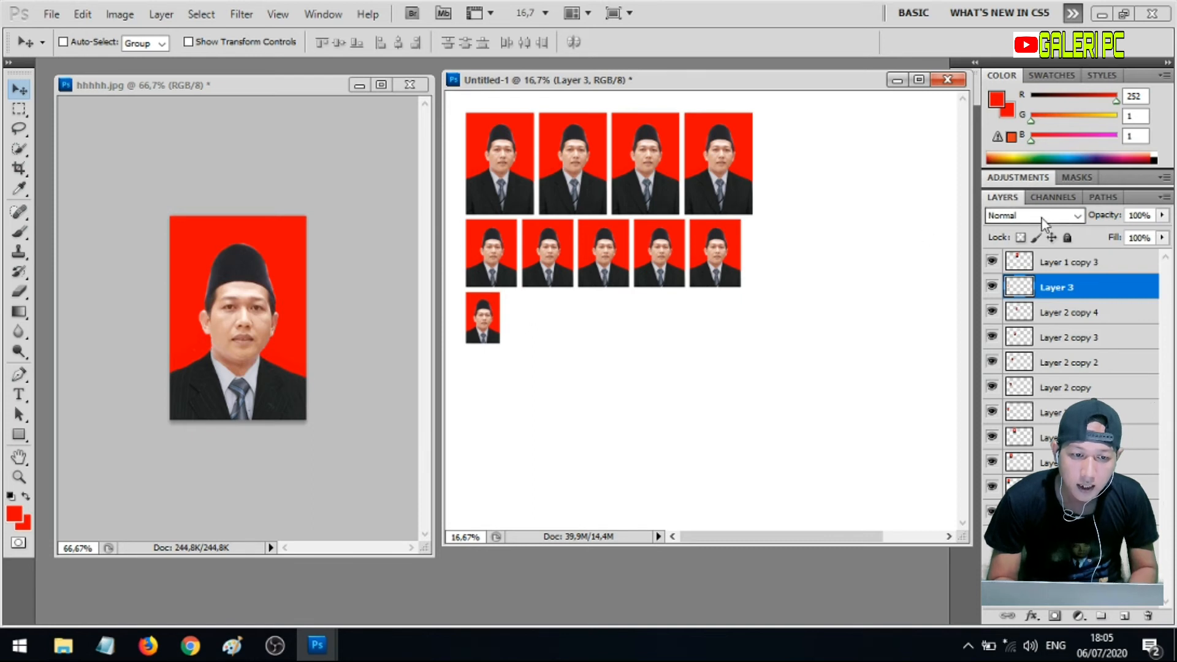
Duplicate the Layer 3 layer, place the copy as the third row's second photo, and nudge it horizontally to leave a narrow gap
{"action": "right_click", "coordinate": [1064, 291]}
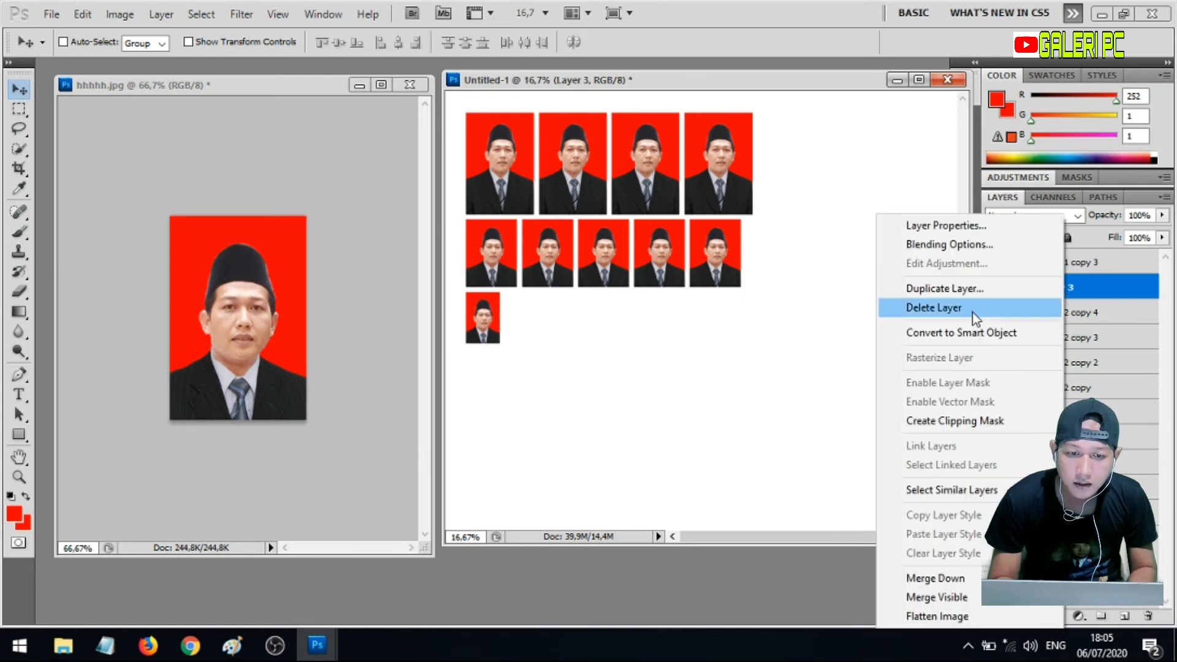
{"action": "left_click", "coordinate": [956, 288]}
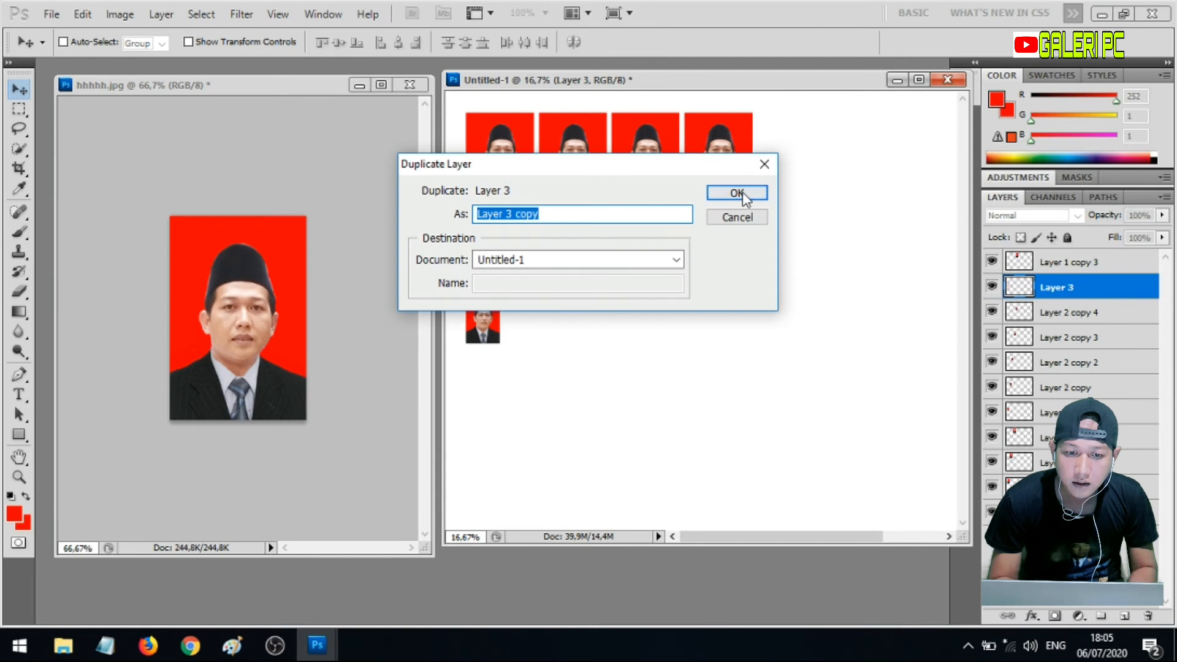
{"action": "left_click", "coordinate": [741, 193]}
{"action": "left_click_drag", "start_coordinate": [485, 317], "coordinate": [516, 315]}
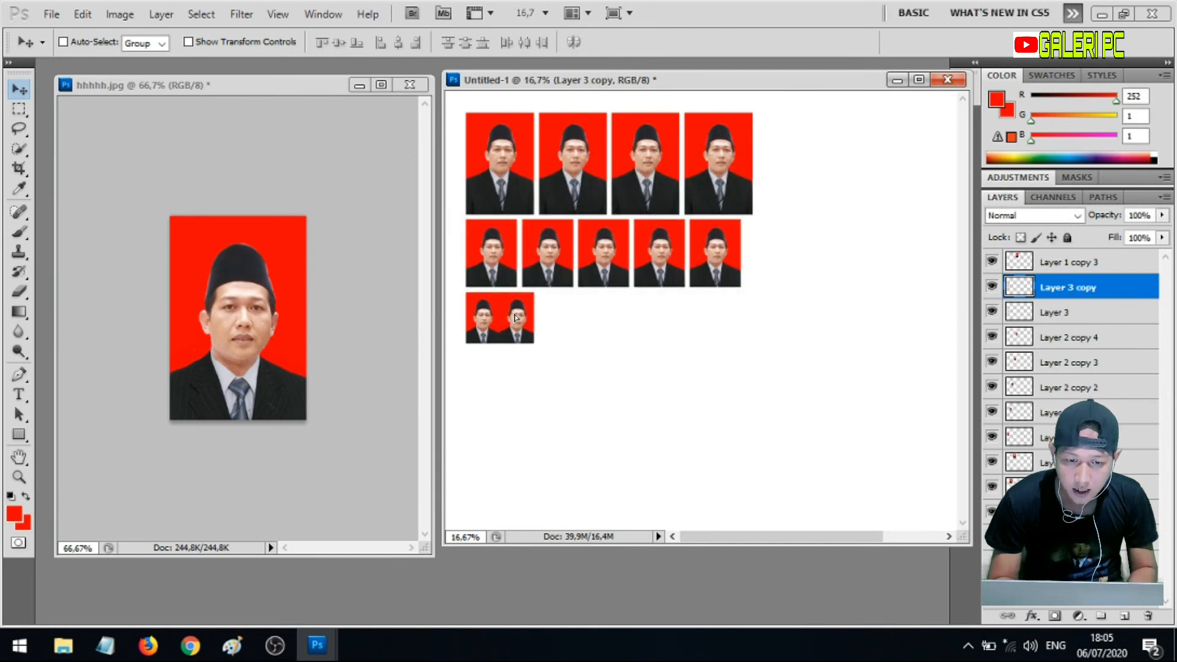
{"action": "key", "text": "Right"}
{"action": "key", "text": "Right"}
{"action": "key", "text": "Right"}
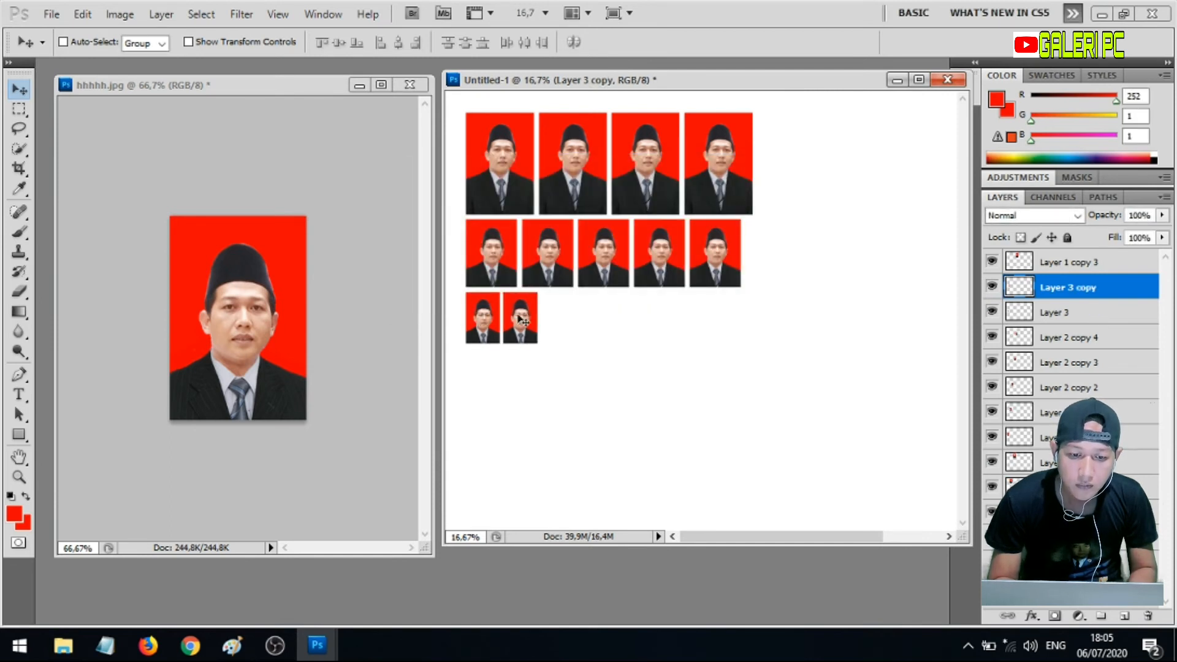
{"action": "key", "text": "Right"}
{"action": "key", "text": "Right"}
{"action": "key", "text": "Right"}
Duplicate the Layer 3 copy layer and place the new 2 × 3 cm portrait as the third photo of the bottom row
{"action": "right_click", "coordinate": [1066, 288]}
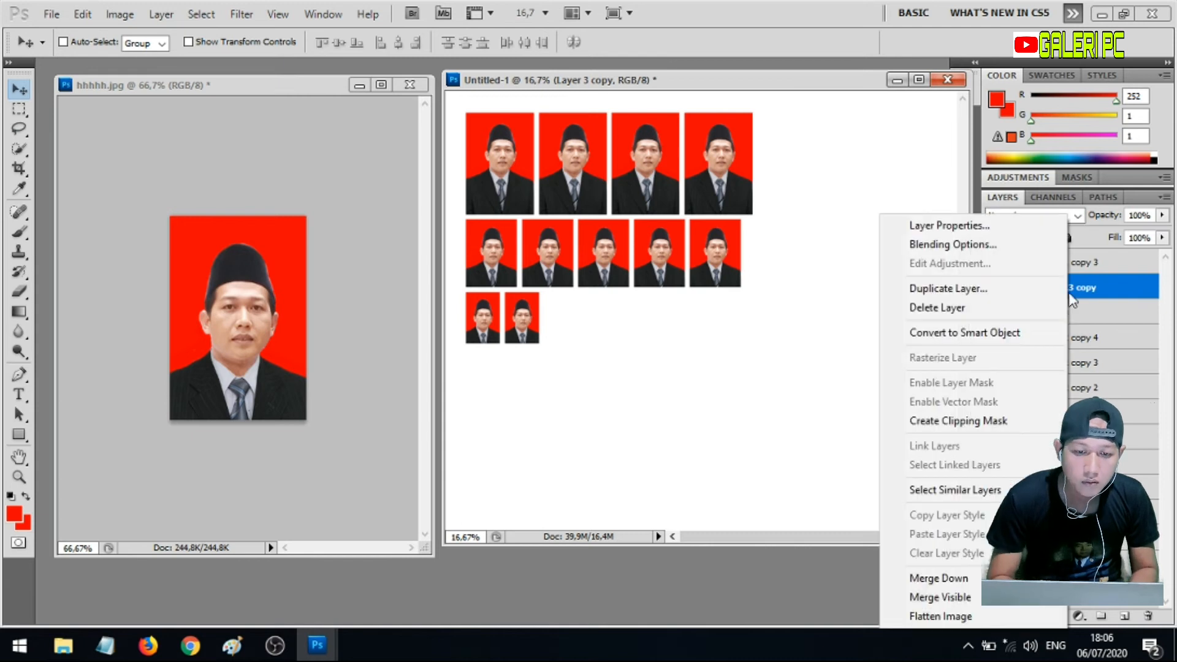
{"action": "left_click", "coordinate": [977, 282]}
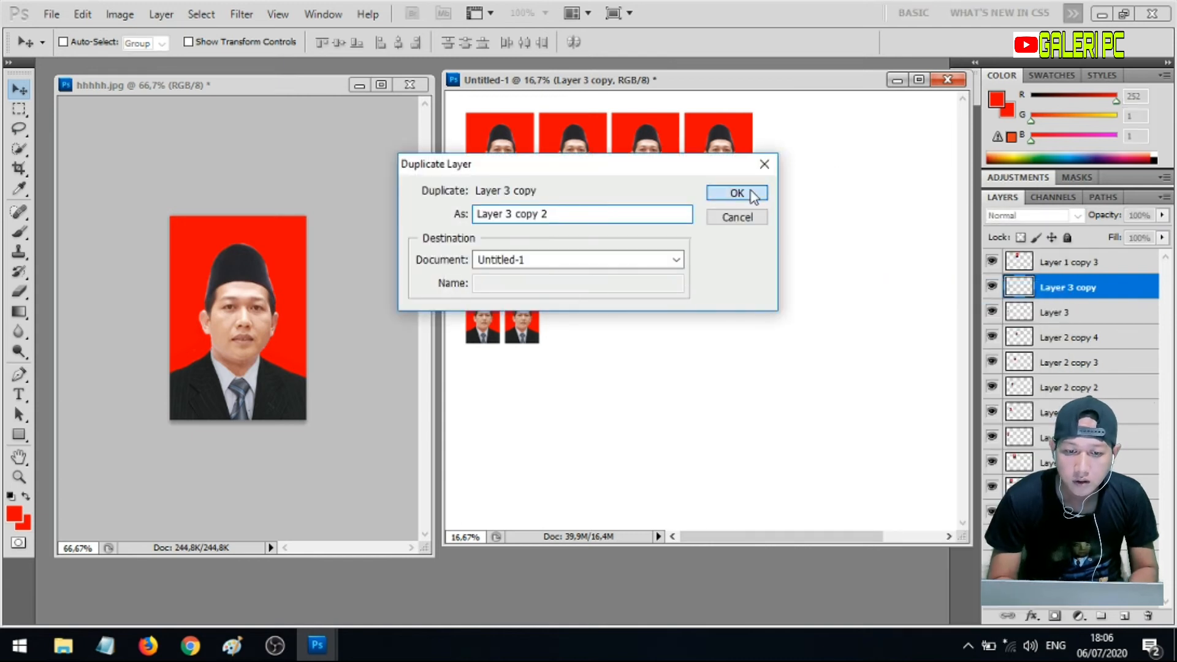
{"action": "left_click", "coordinate": [738, 192]}
{"action": "left_click_drag", "start_coordinate": [522, 315], "coordinate": [559, 316]}
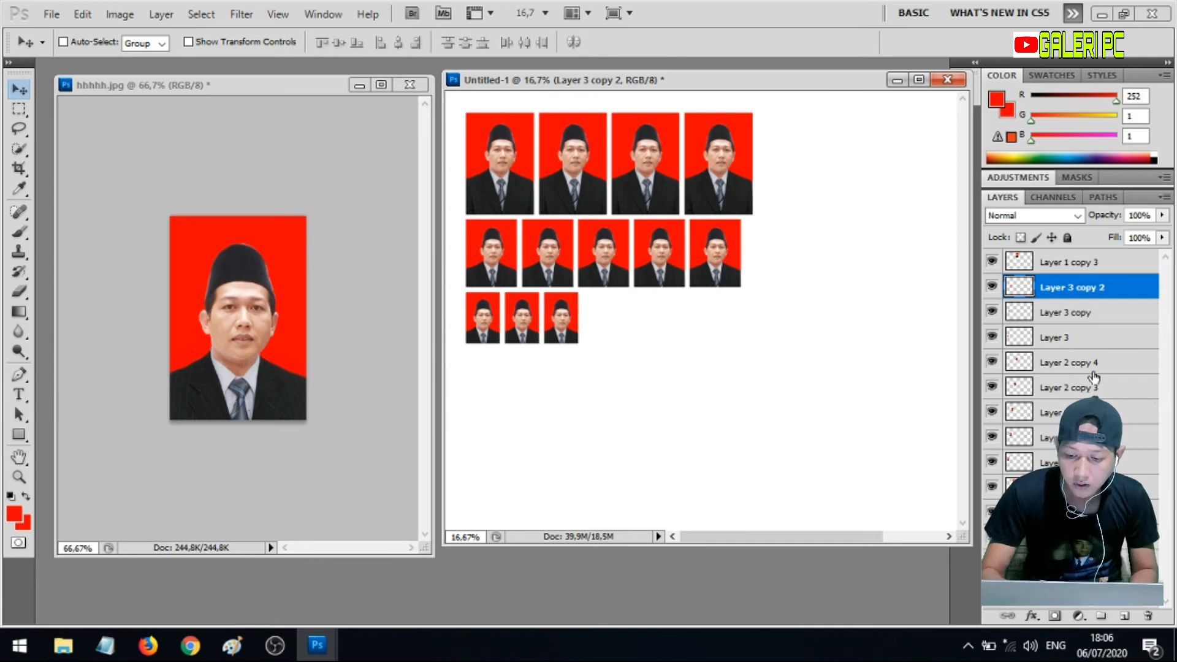
Duplicate the Layer 3 copy 2 layer and place the copy as the bottom row's fourth photo, level with the others
{"action": "right_click", "coordinate": [1105, 286]}
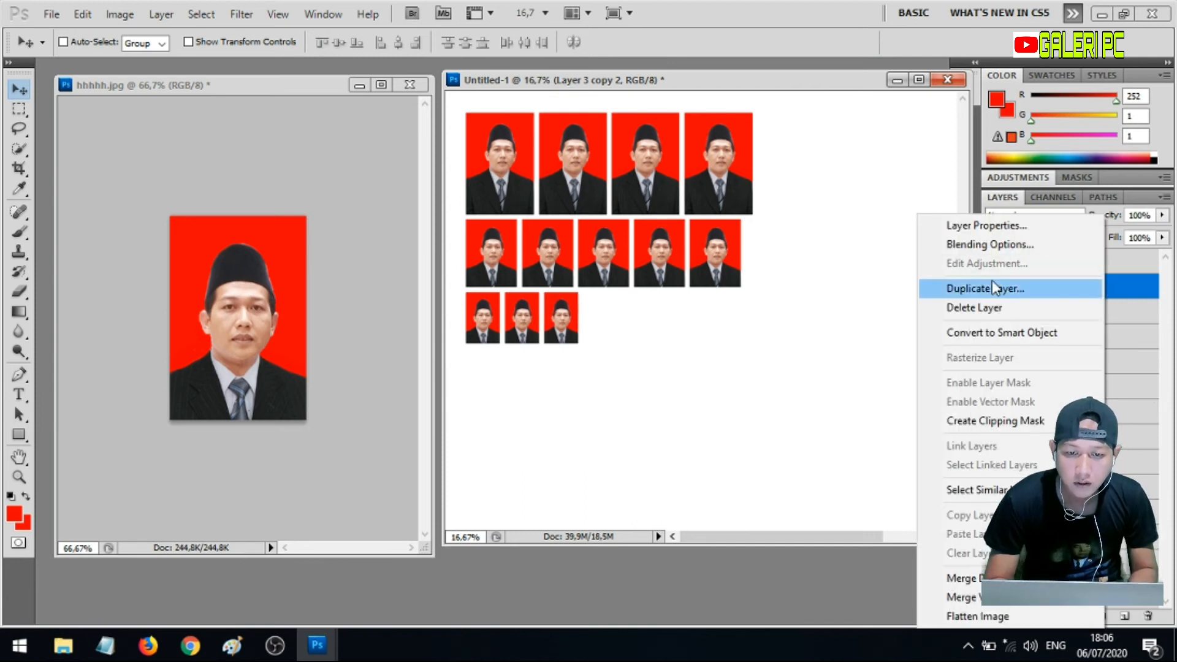
{"action": "left_click", "coordinate": [995, 287]}
{"action": "left_click", "coordinate": [737, 196]}
{"action": "left_click_drag", "start_coordinate": [575, 317], "coordinate": [611, 319]}
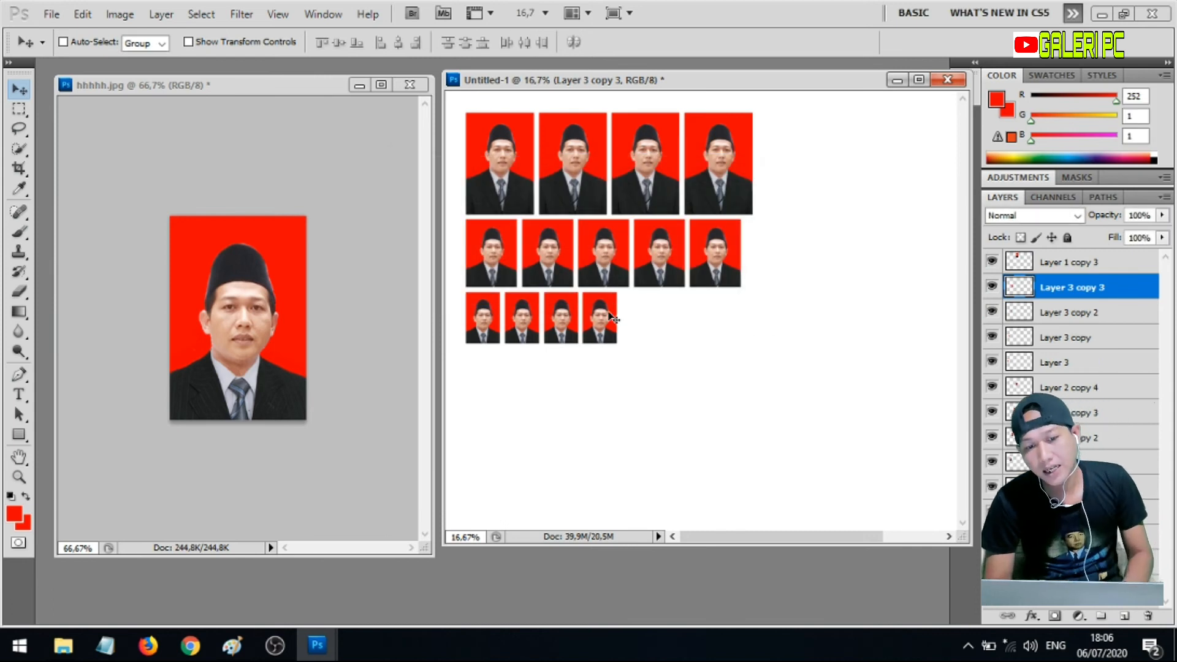
Duplicate the Layer 3 copy 3 layer, place the copy as the bottom row's fifth photo, and nudge it closer to leave a narrow gap
{"action": "right_click", "coordinate": [1132, 293]}
{"action": "left_click", "coordinate": [993, 357]}
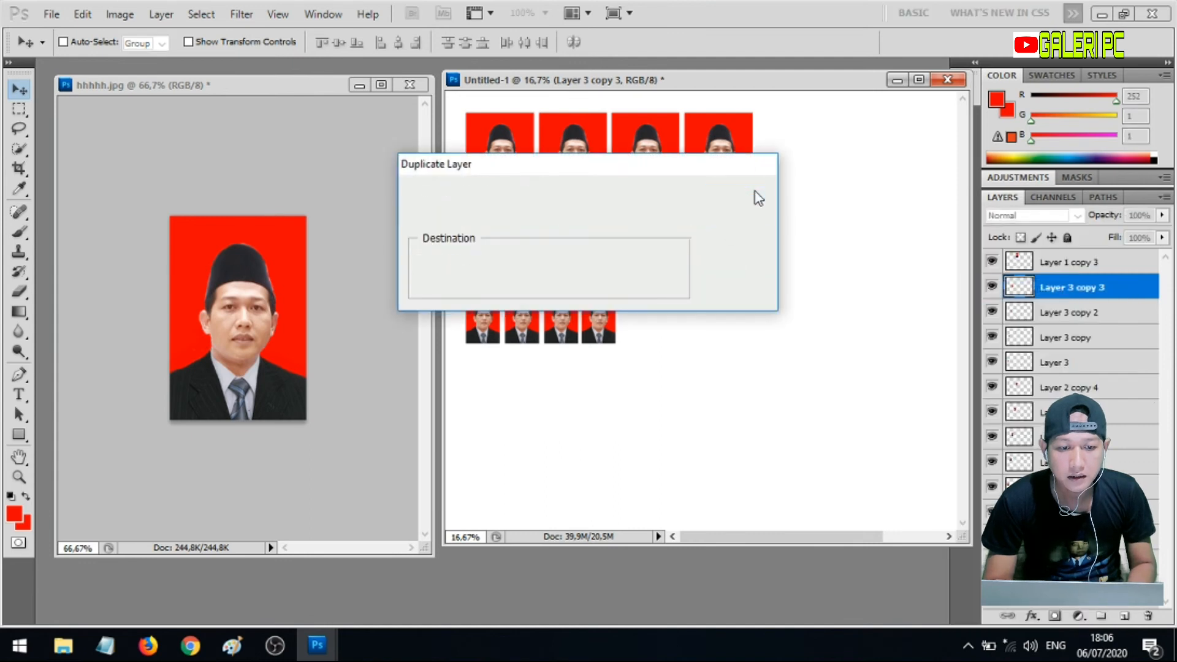
{"action": "left_click", "coordinate": [758, 198]}
{"action": "left_click_drag", "start_coordinate": [611, 317], "coordinate": [653, 313]}
{"action": "key", "text": "shift+Left"}
{"action": "key", "text": "shift+Left"}
{"action": "key", "text": "shift+Left"}
{"action": "key", "text": "shift+Left"}
{"action": "key", "text": "shift+Left"}
{"action": "key", "text": "shift+Left"}
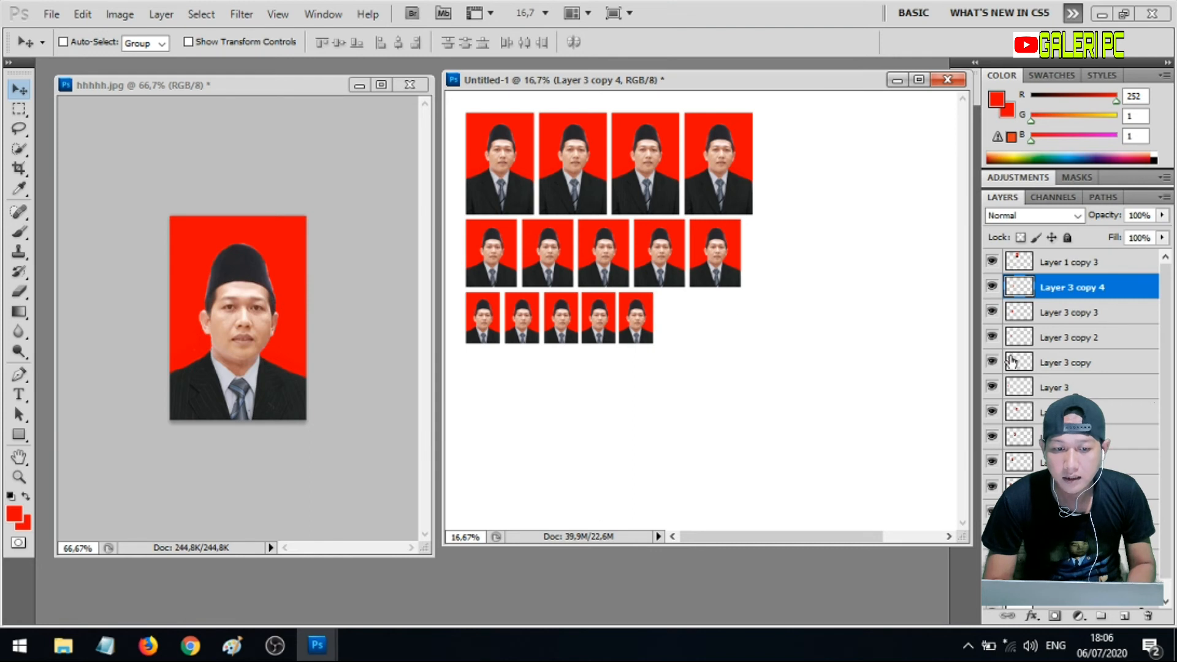
Duplicate the Layer 3 copy 4 layer and place the copy as the bottom row's sixth photo with a narrow gap
{"action": "right_click", "coordinate": [1117, 291]}
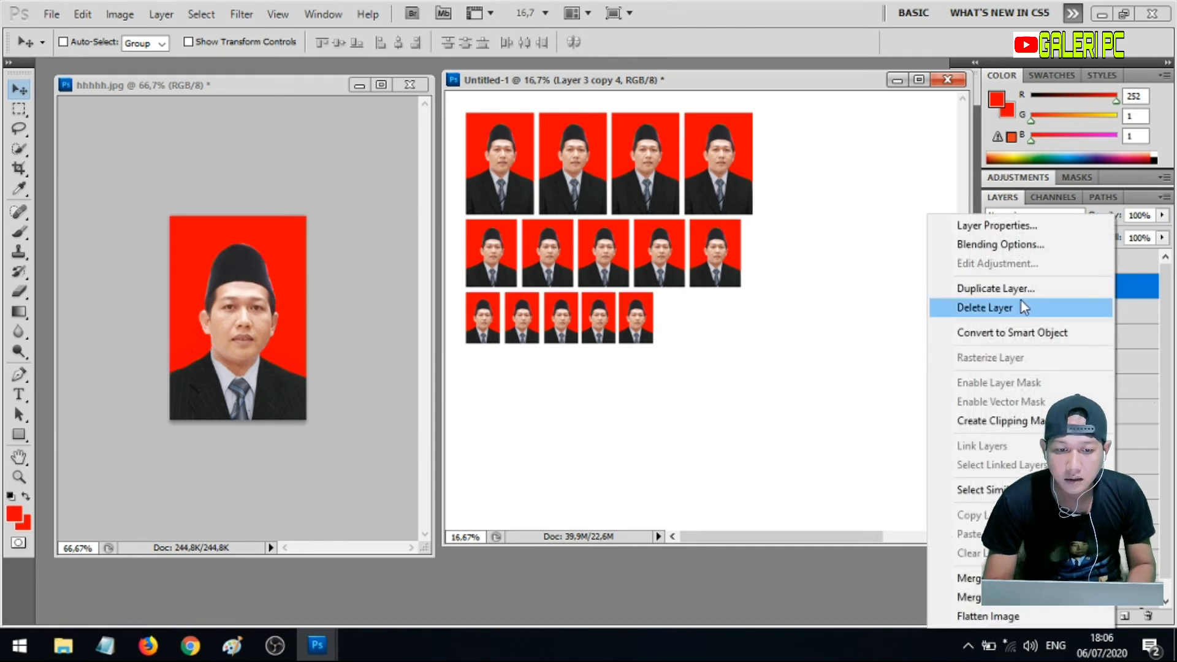
{"action": "left_click", "coordinate": [998, 288]}
{"action": "left_click", "coordinate": [720, 193]}
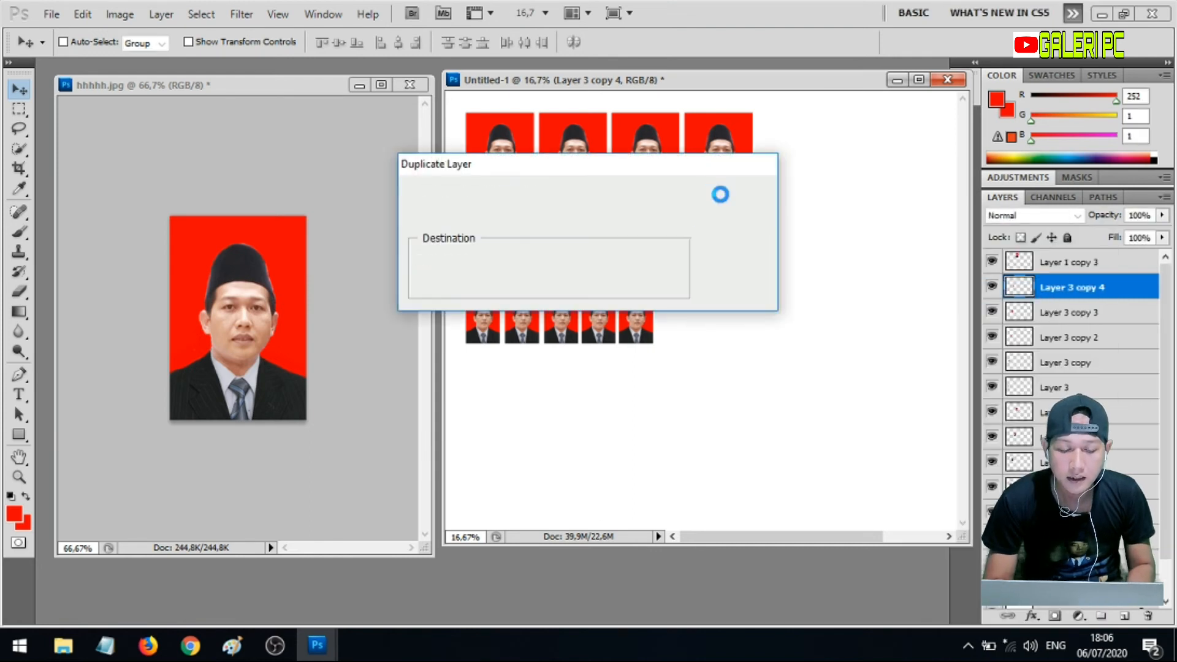
{"action": "left_click_drag", "start_coordinate": [641, 314], "coordinate": [676, 313]}
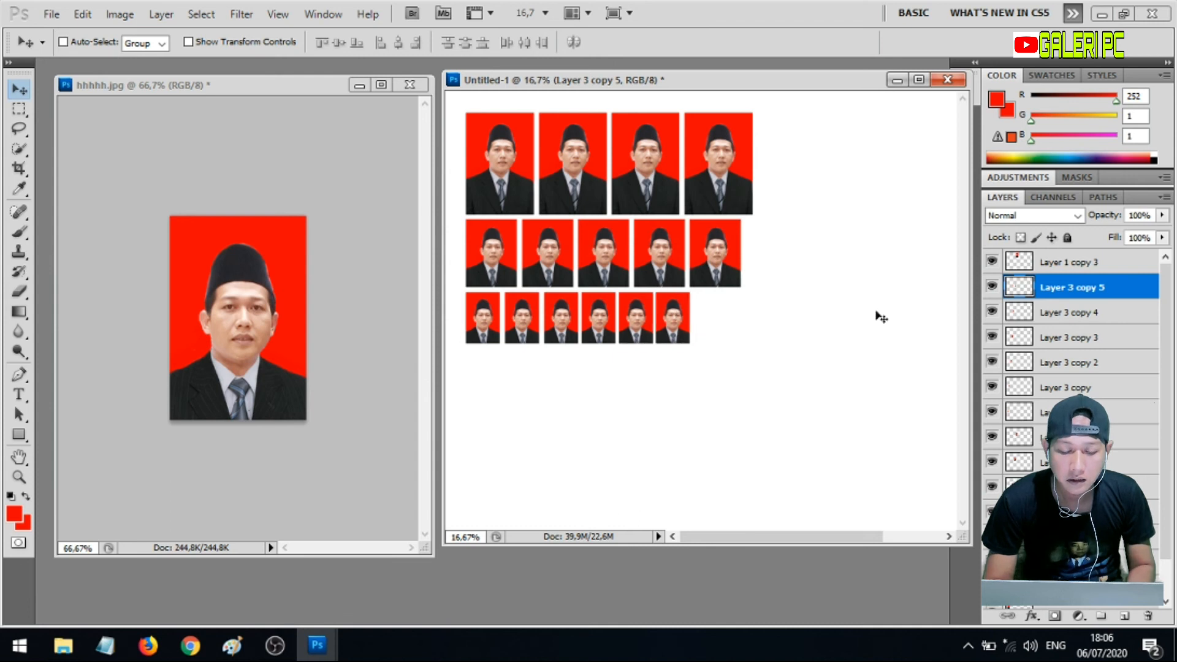
Duplicate the Layer 3 copy 5 layer, place the copy as the bottom row's seventh photo, and nudge it to match the narrow spacing
{"action": "right_click", "coordinate": [1070, 294]}
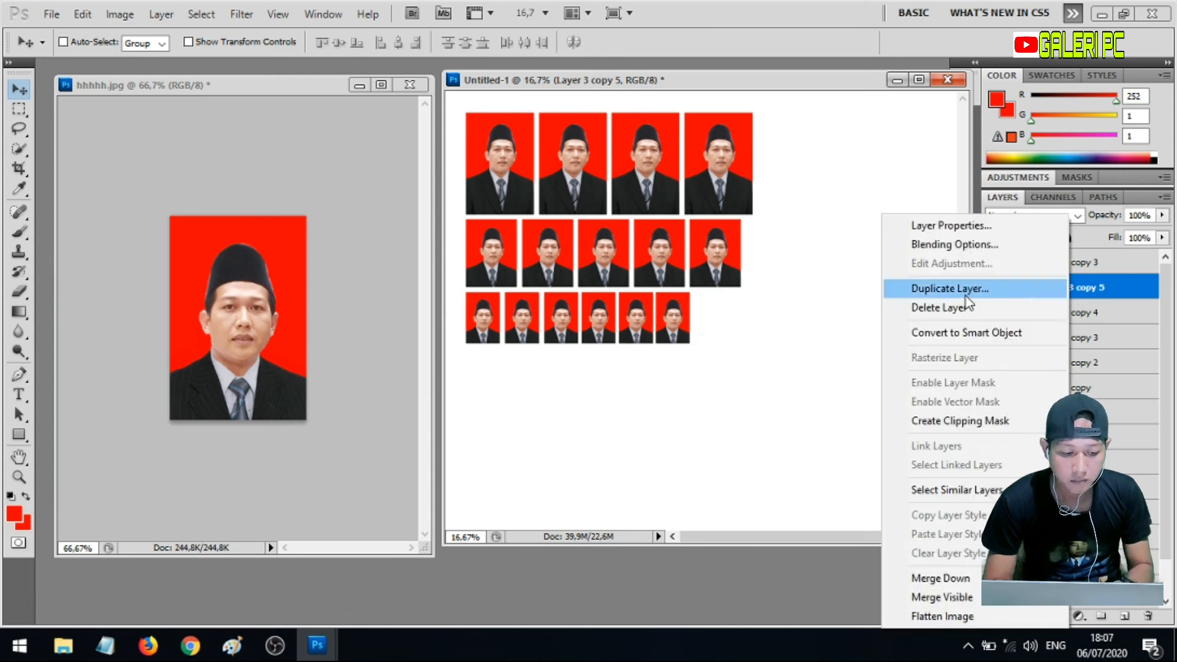
{"action": "left_click", "coordinate": [966, 297]}
{"action": "left_click", "coordinate": [737, 193]}
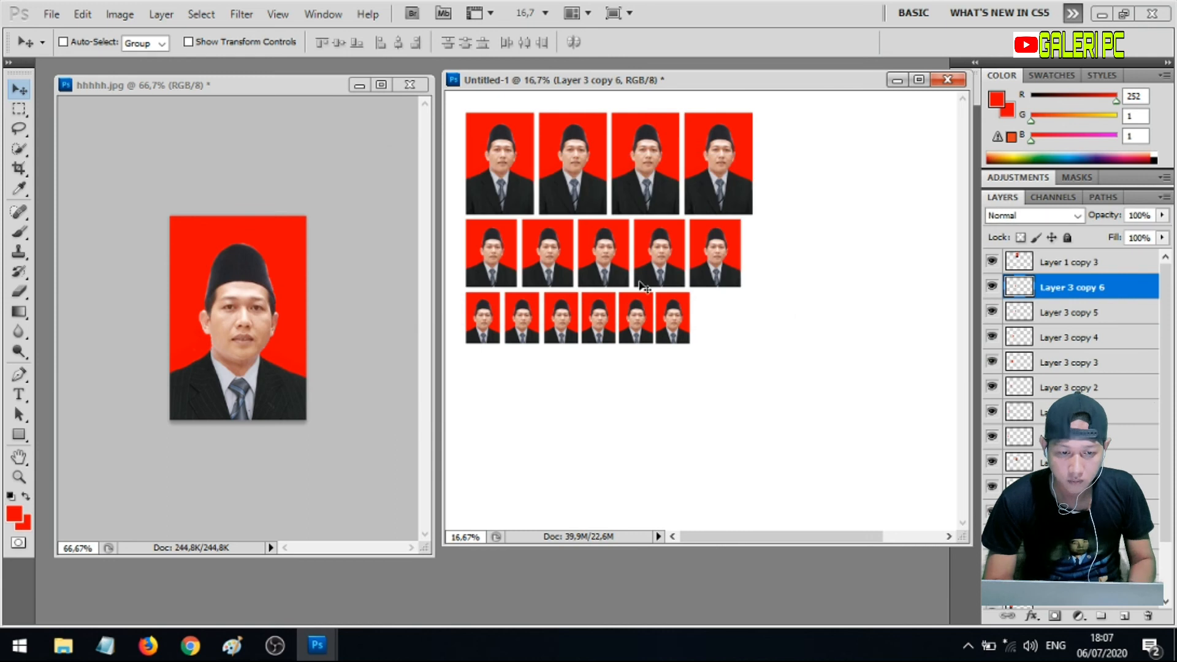
{"action": "left_click_drag", "start_coordinate": [680, 312], "coordinate": [720, 314]}
{"action": "key", "text": "shift+Left"}
{"action": "key", "text": "shift+Left"}
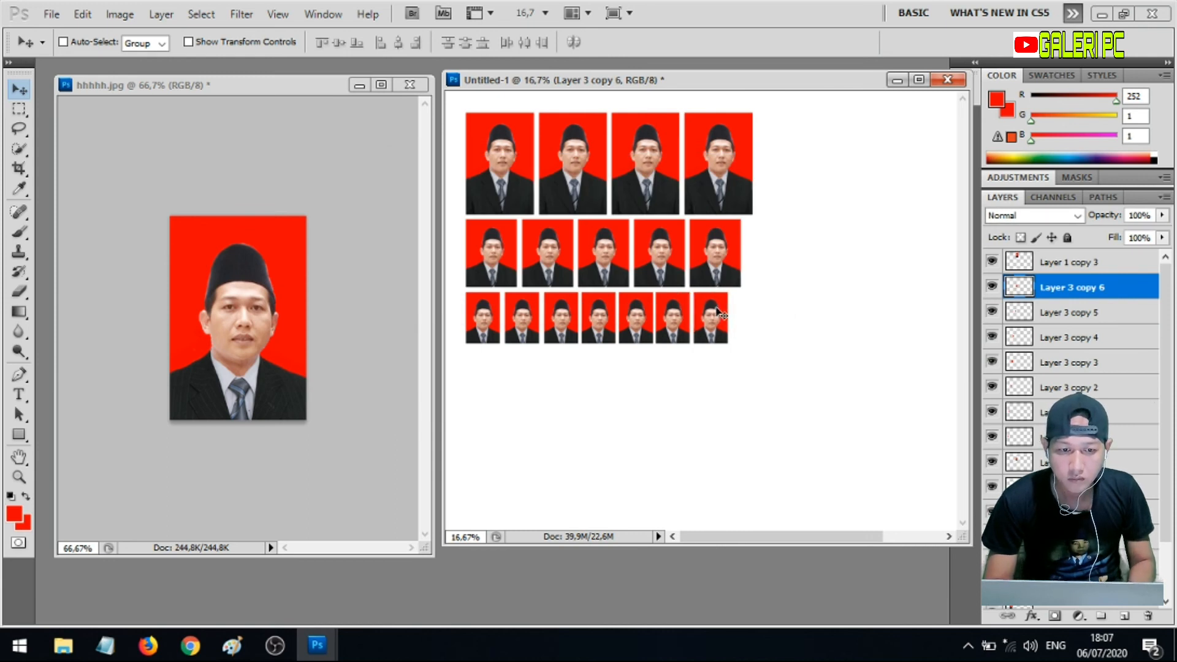
Dock the Untitled-1 and hhhhh.jpg windows as tabbed documents and bring the Untitled-1 photo sheet to the front
{"action": "left_click_drag", "start_coordinate": [475, 82], "coordinate": [439, 64]}
{"action": "left_click_drag", "start_coordinate": [315, 86], "coordinate": [440, 69]}
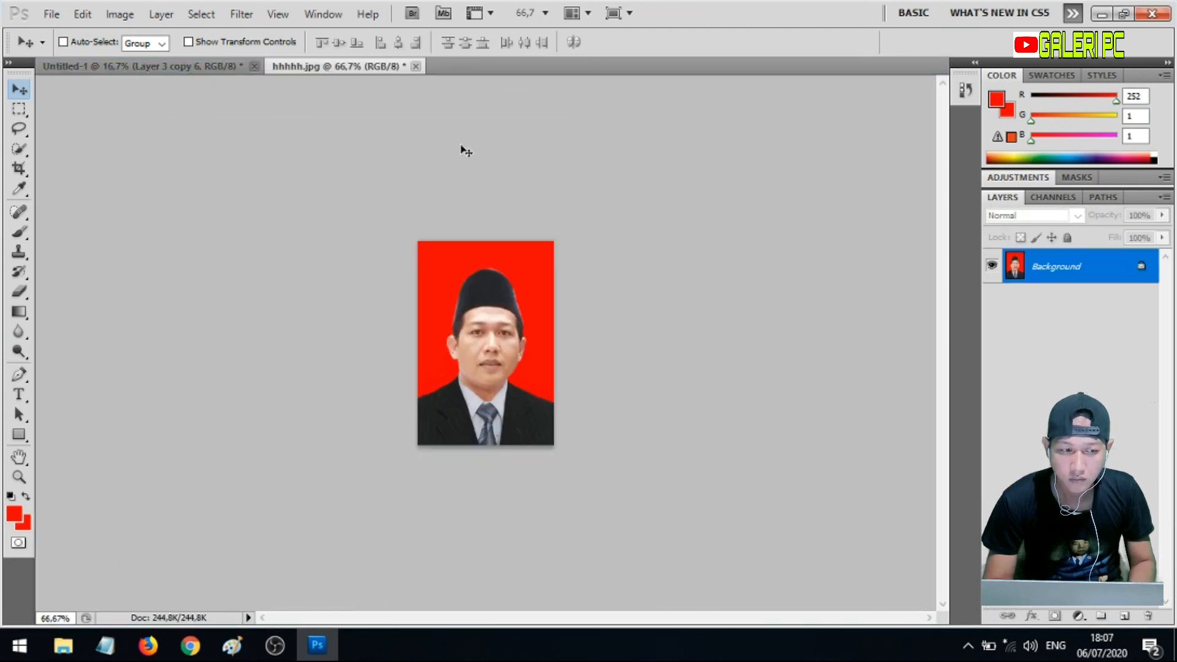
{"action": "left_click", "coordinate": [172, 65]}
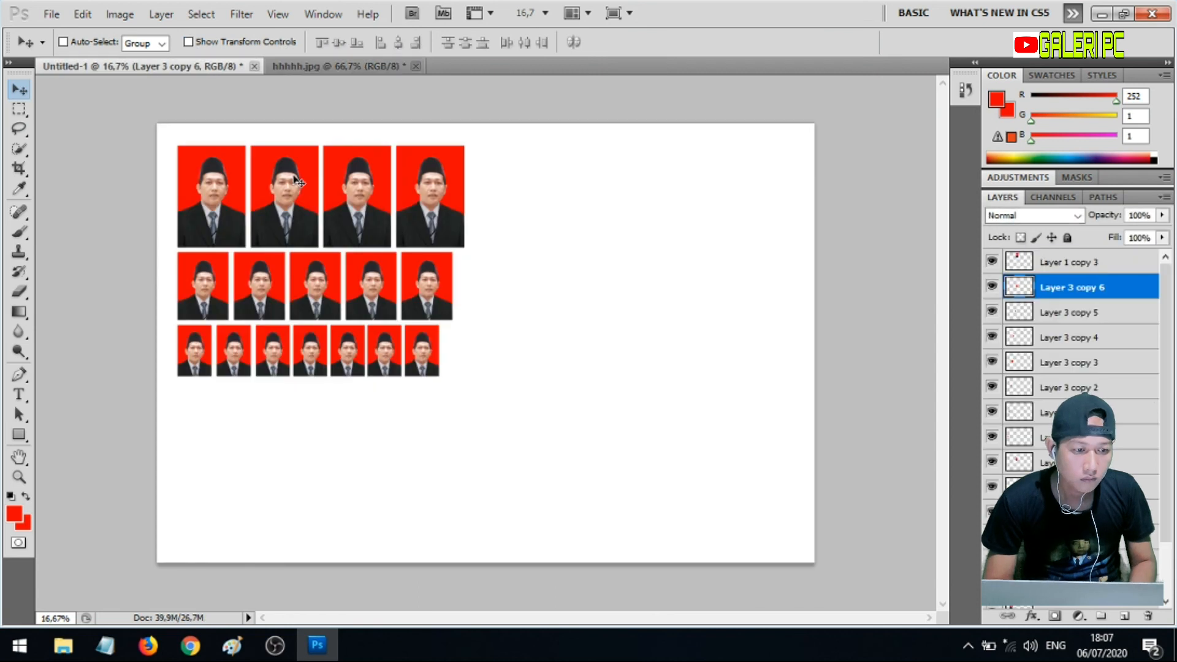
Save the photo sheet as the JPEG file Untitled-1.jpg in the Potoshop folder with Maximum quality 12
{"action": "left_click", "coordinate": [52, 14]}
{"action": "left_click", "coordinate": [92, 277]}
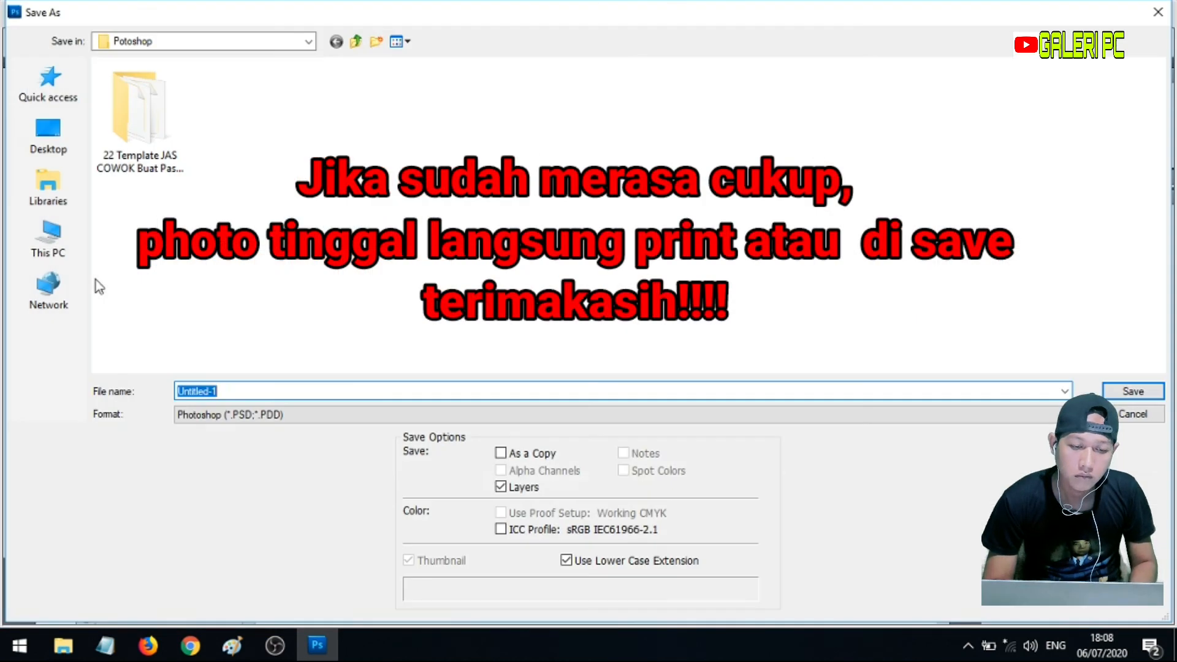
{"action": "left_click", "coordinate": [344, 412]}
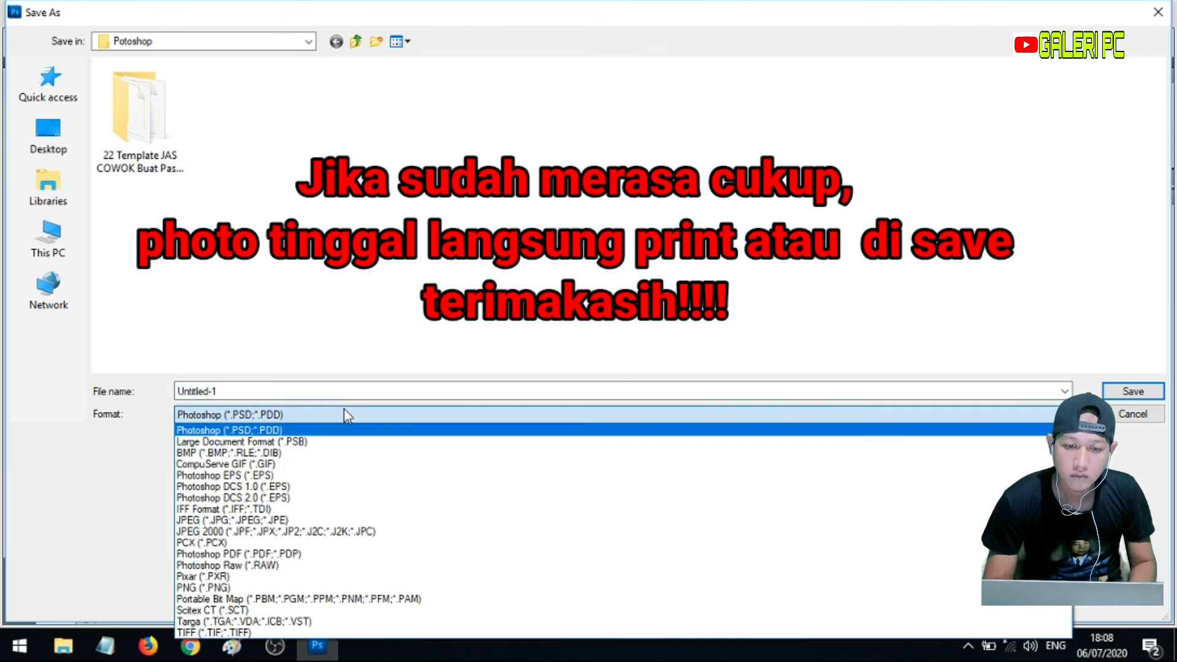
{"action": "left_click", "coordinate": [324, 520]}
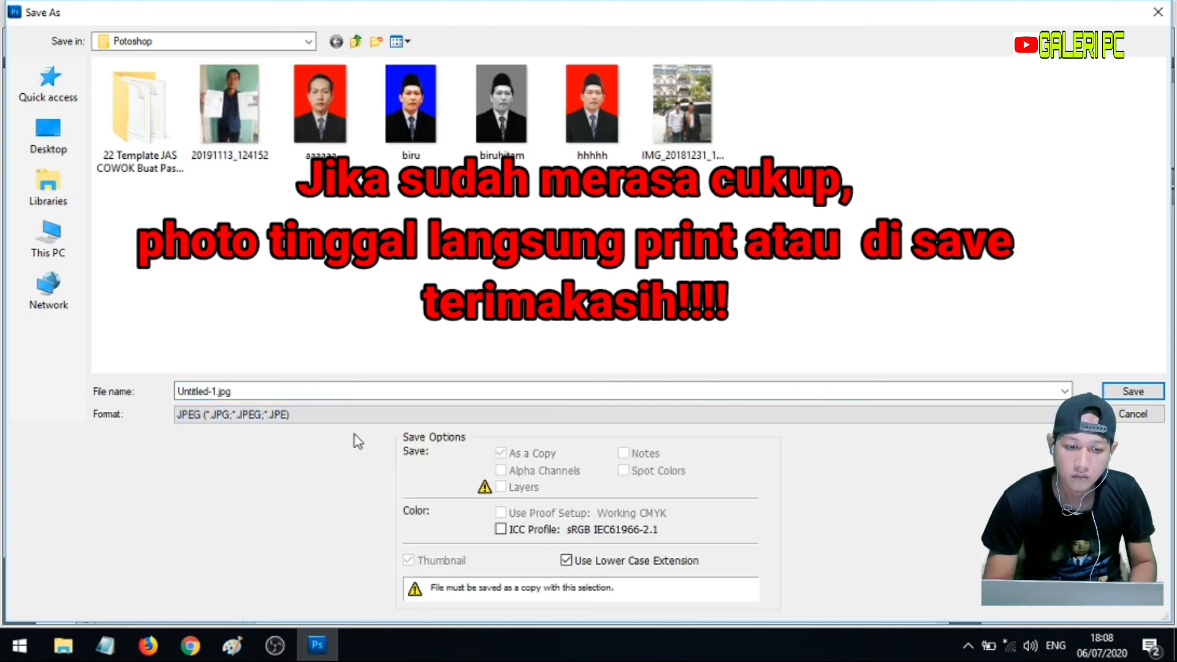
{"action": "left_click", "coordinate": [1128, 391]}
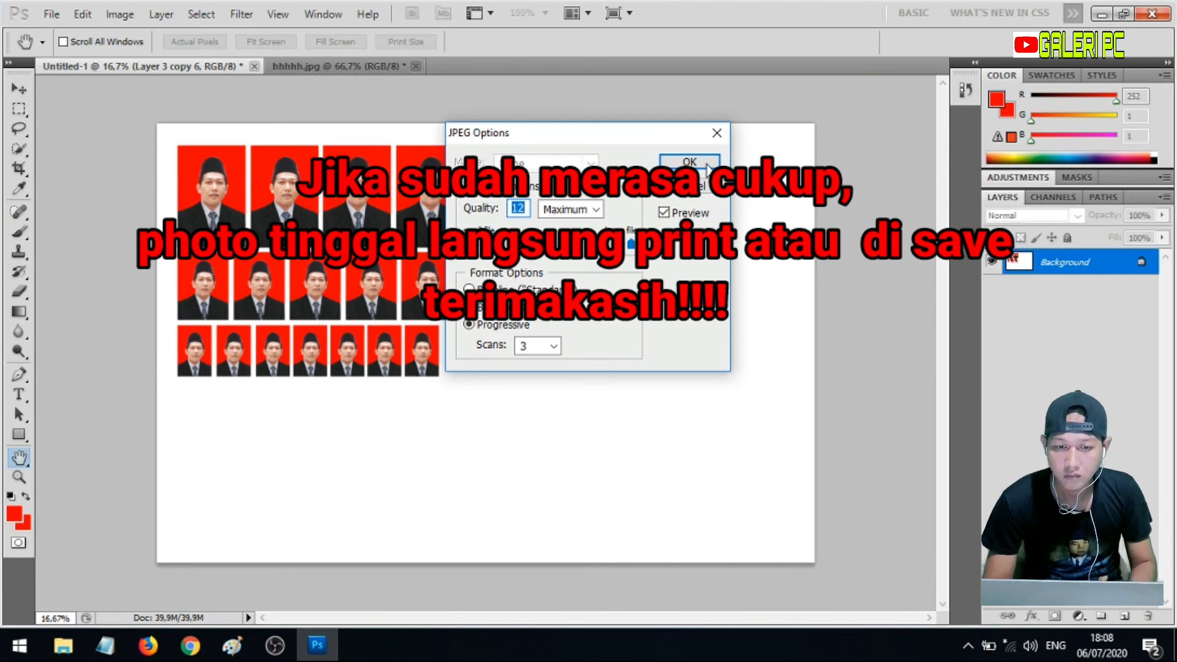
{"action": "key", "text": "Return"}
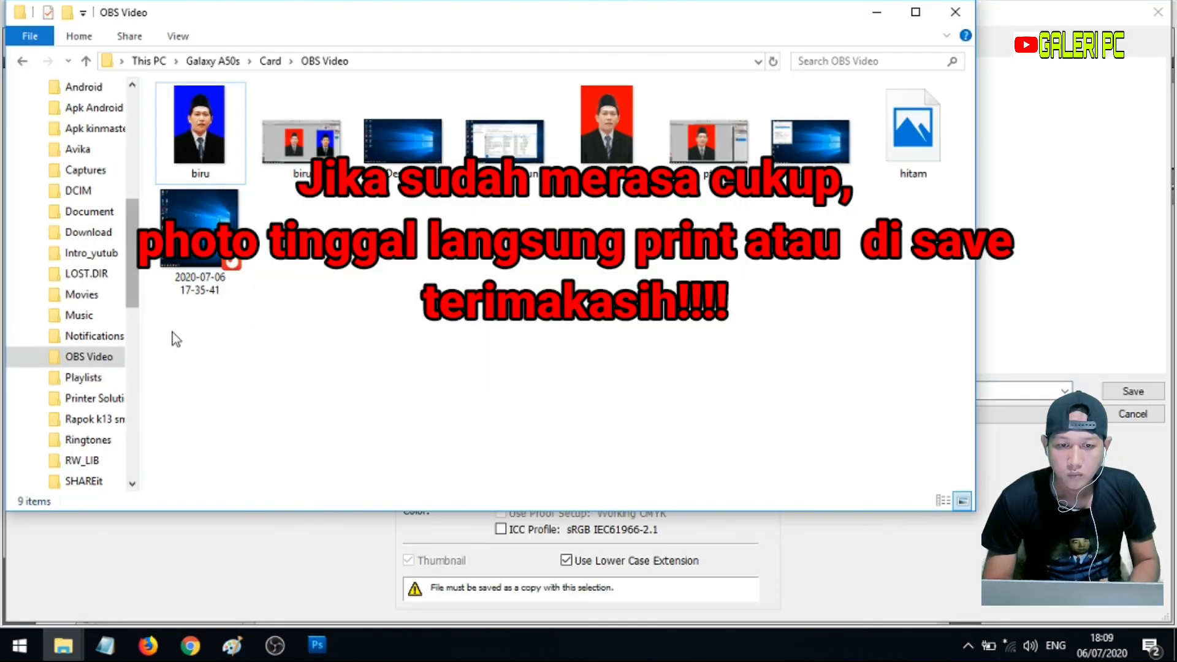
Open a new File Explorer window and browse to the Potoshop folder on Data (D:) to check for the saved sheet
{"action": "key", "text": "super+e"}
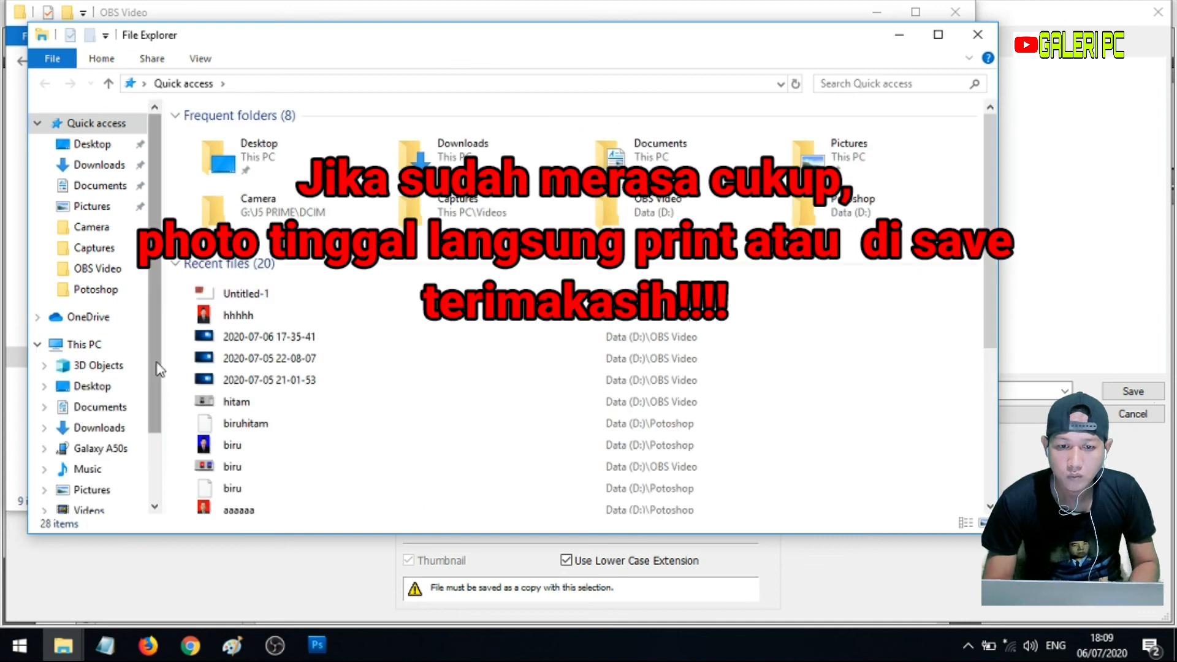
{"action": "scroll", "coordinate": [147, 405], "scroll_direction": "down", "scroll_amount": 1}
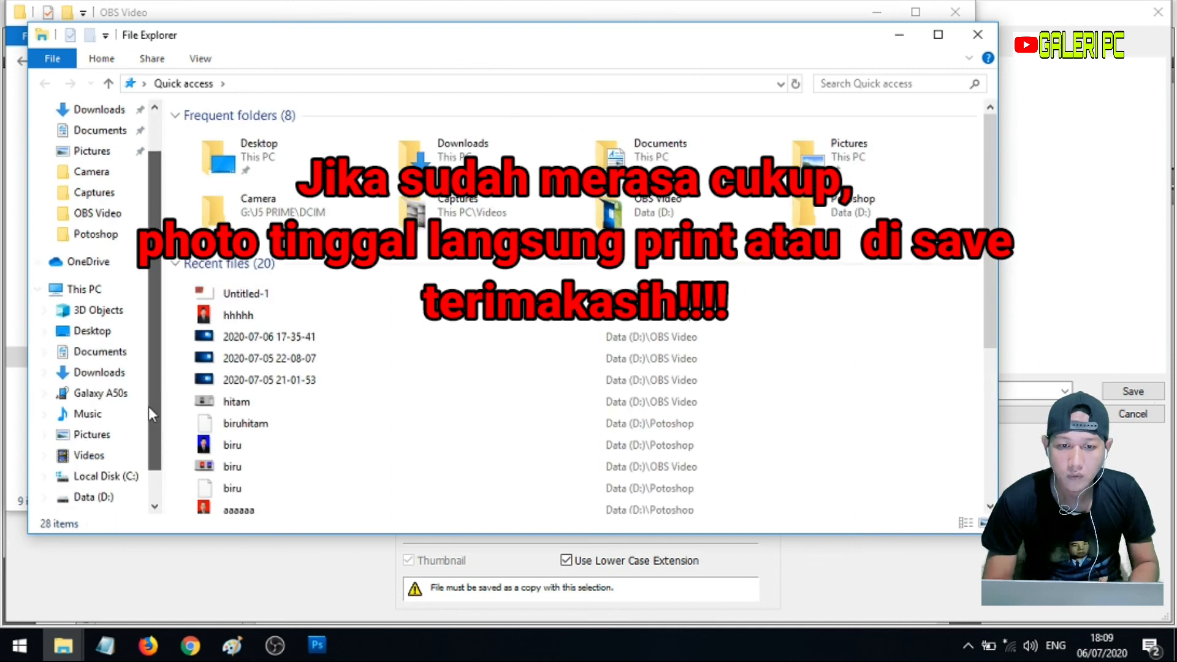
{"action": "left_click", "coordinate": [44, 497]}
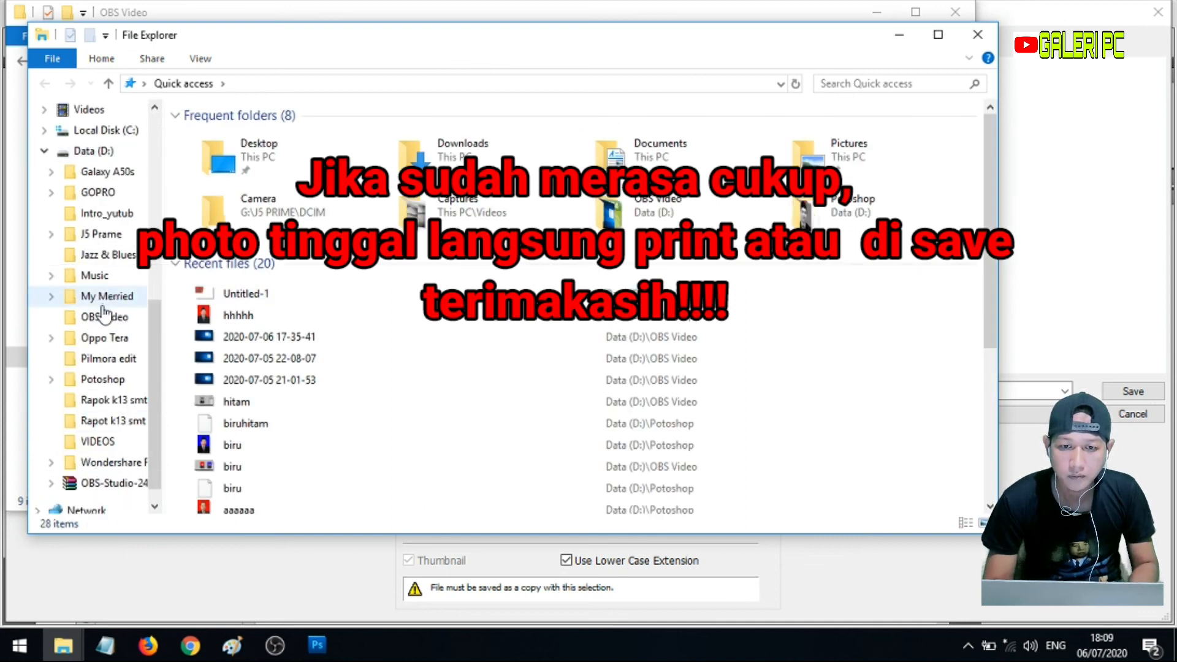
{"action": "left_click", "coordinate": [98, 379]}
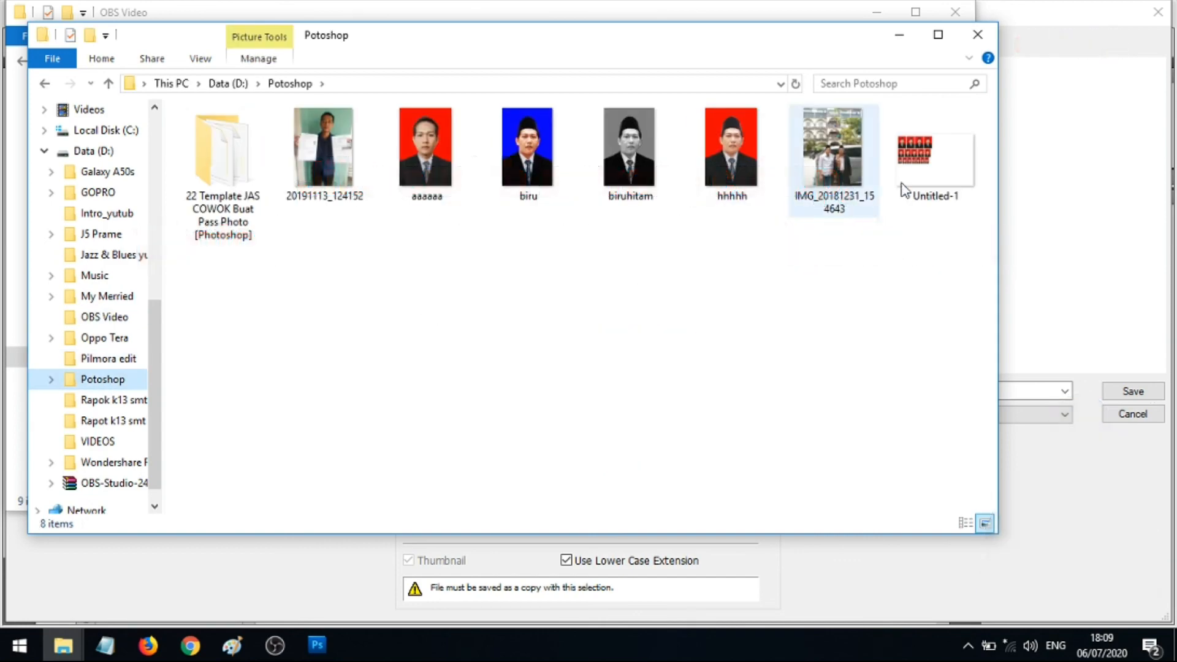